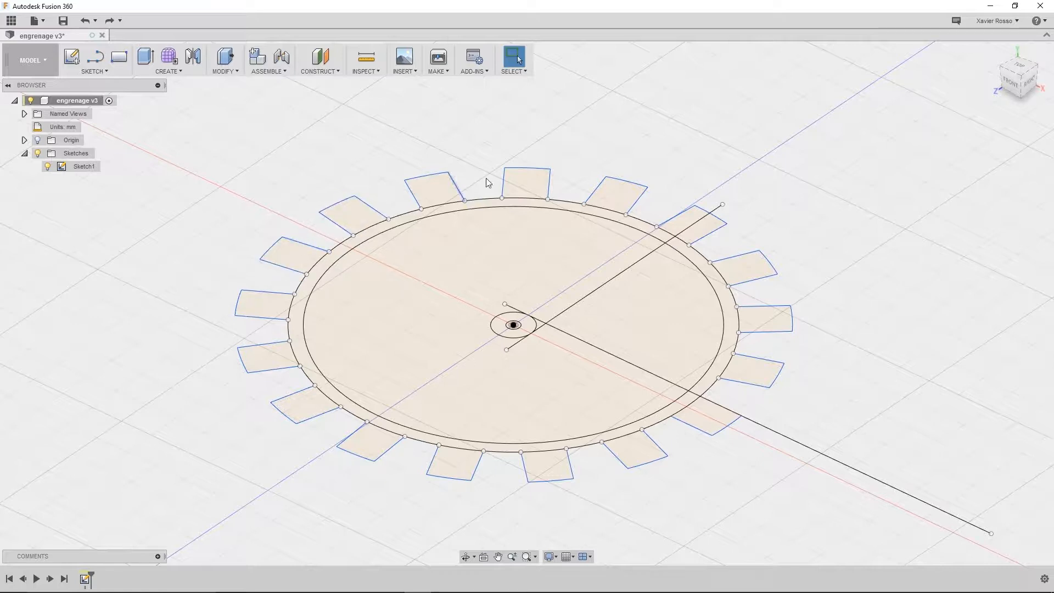
{"action": "left_click", "coordinate": [105, 74]}
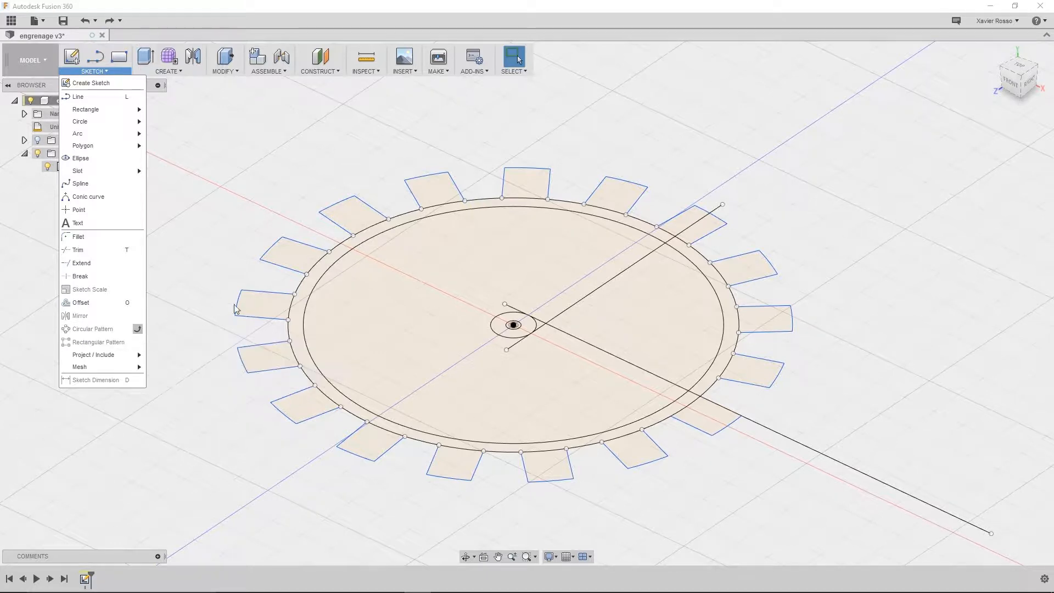
{"action": "left_click", "coordinate": [222, 237]}
{"action": "middle_click_drag", "start_coordinate": [250, 233], "coordinate": [266, 238]}
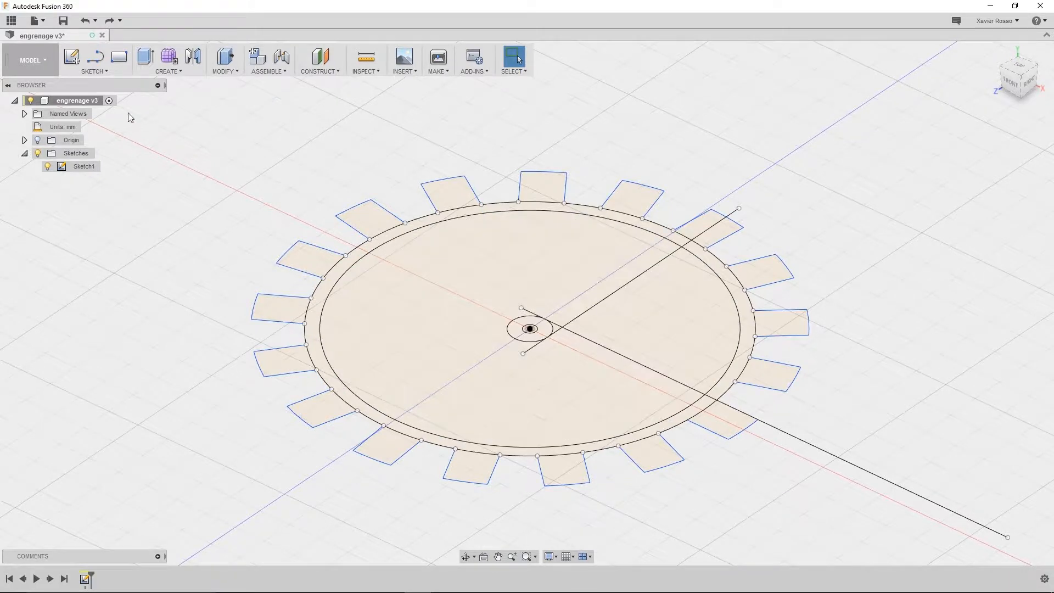
Step: Start an extrusion with all the tooth profiles around the gear's rim selected
{"action": "left_click", "coordinate": [163, 74]}
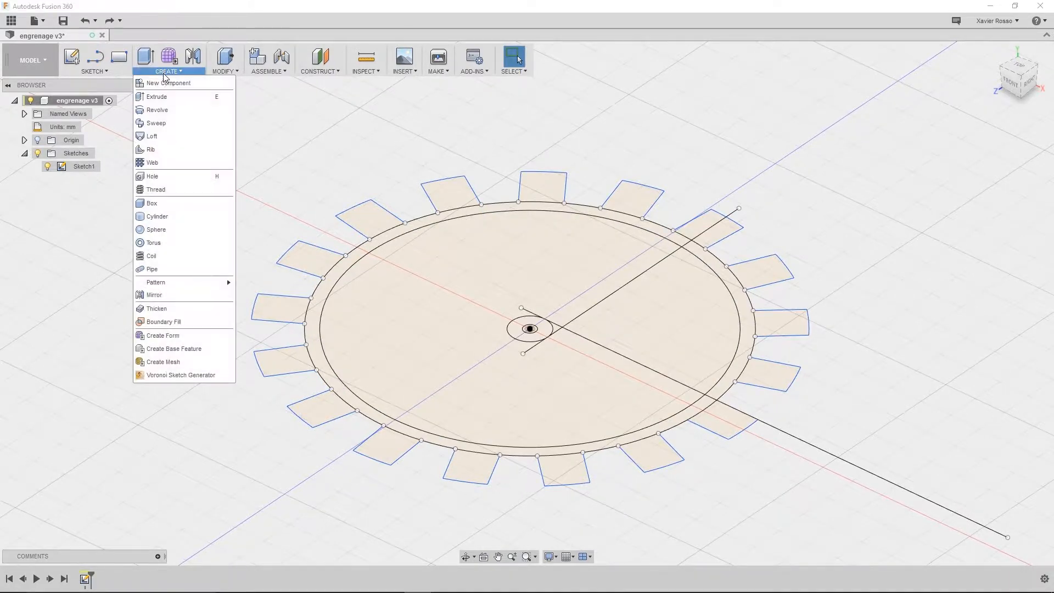
{"action": "left_click", "coordinate": [169, 99]}
{"action": "left_click", "coordinate": [366, 218]}
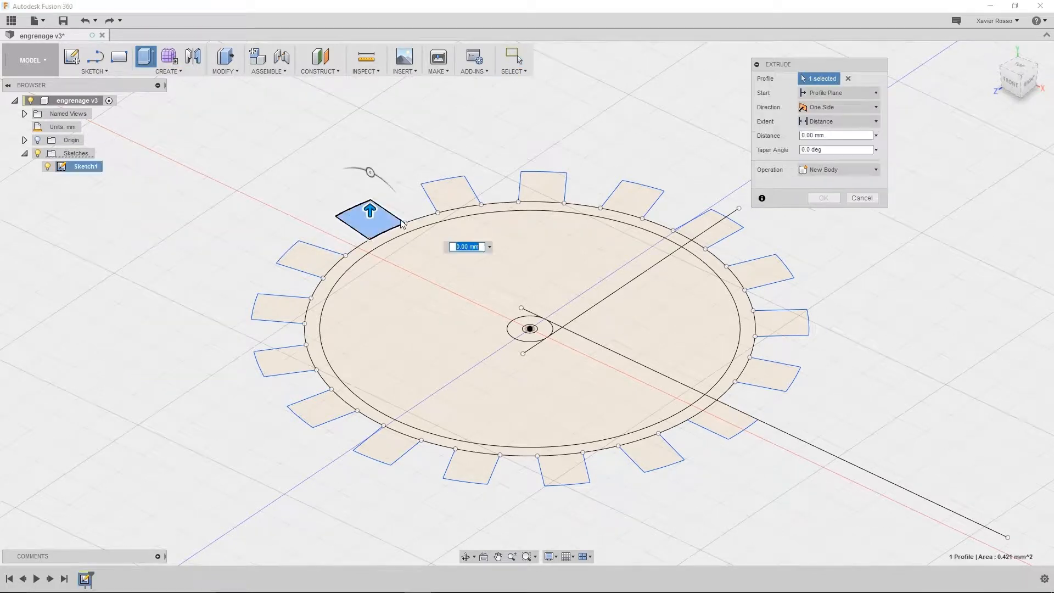
{"action": "left_click", "coordinate": [447, 194]}
{"action": "left_click", "coordinate": [542, 186]}
{"action": "left_click", "coordinate": [631, 200]}
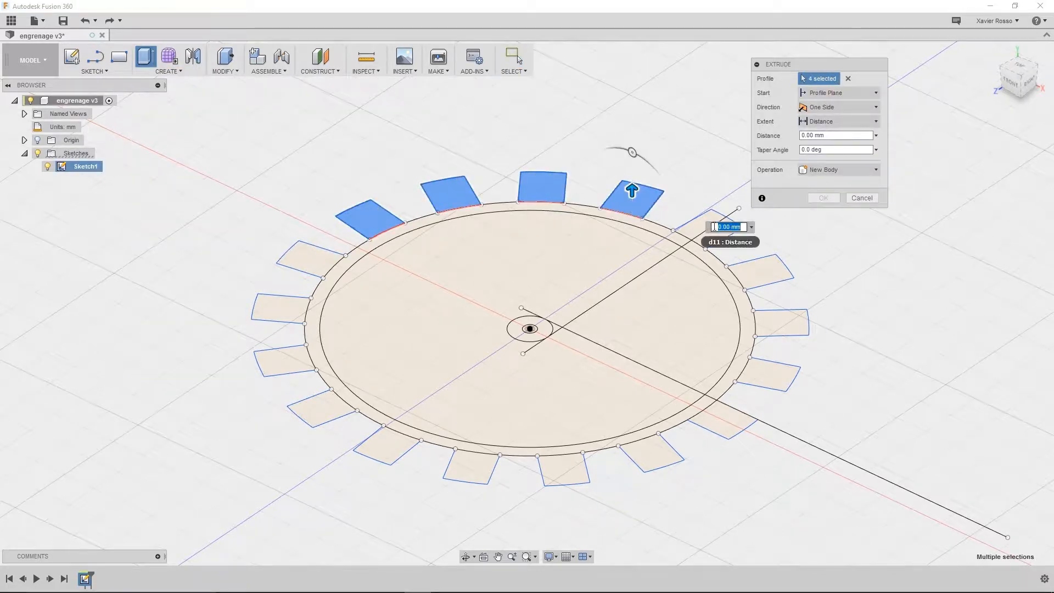
{"action": "left_click", "coordinate": [702, 230]}
{"action": "left_click", "coordinate": [760, 271]}
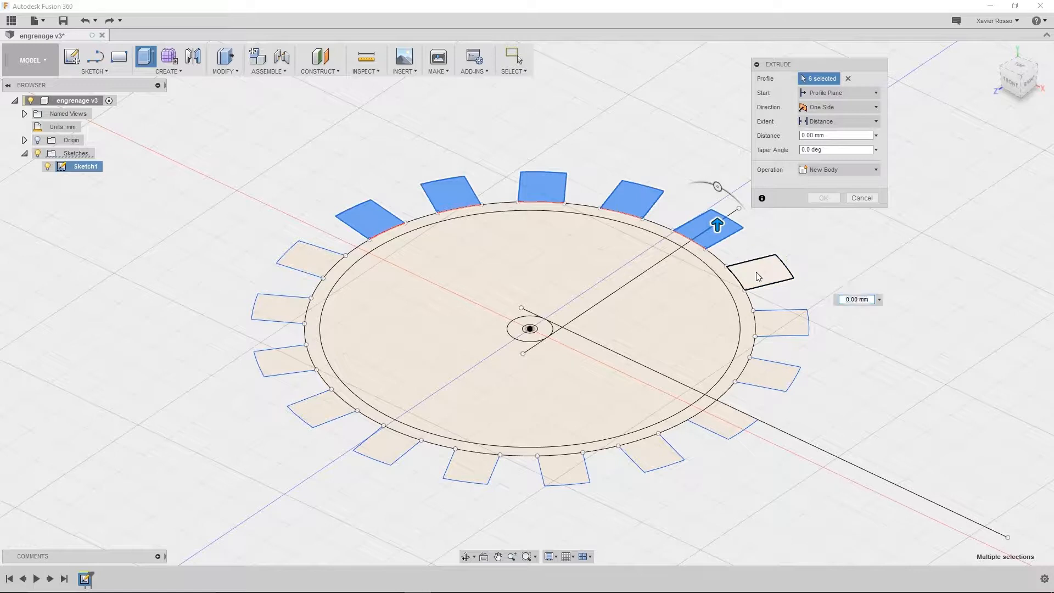
{"action": "left_click", "coordinate": [779, 324]}
{"action": "left_click", "coordinate": [784, 372]}
{"action": "left_click", "coordinate": [723, 419]}
{"action": "left_click", "coordinate": [650, 452]}
{"action": "left_click", "coordinate": [562, 469]}
{"action": "left_click", "coordinate": [471, 466]}
{"action": "left_click", "coordinate": [393, 458]}
{"action": "left_click", "coordinate": [284, 360]}
{"action": "left_click", "coordinate": [280, 308]}
{"action": "left_click", "coordinate": [312, 261]}
{"action": "left_click", "coordinate": [321, 409]}
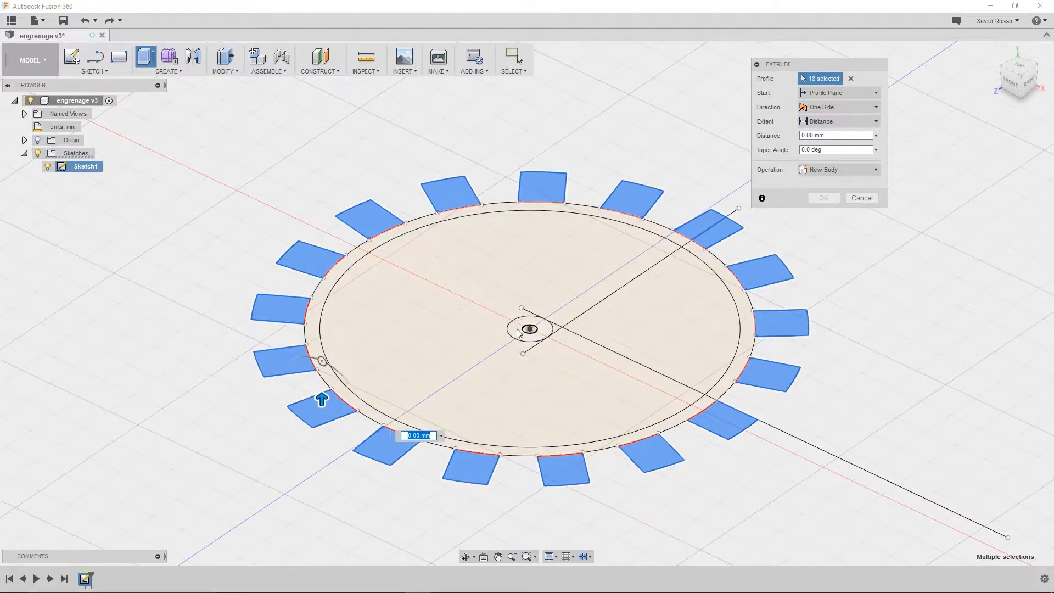
Step: Add the rim ring, main disc and hub regions to the extrusion profiles, leaving out the quarter sector and the centre hole
{"action": "left_click", "coordinate": [317, 328]}
{"action": "left_click", "coordinate": [745, 322]}
{"action": "left_click", "coordinate": [532, 270]}
{"action": "scroll", "coordinate": [541, 331], "scroll_direction": "up", "scroll_amount": 5}
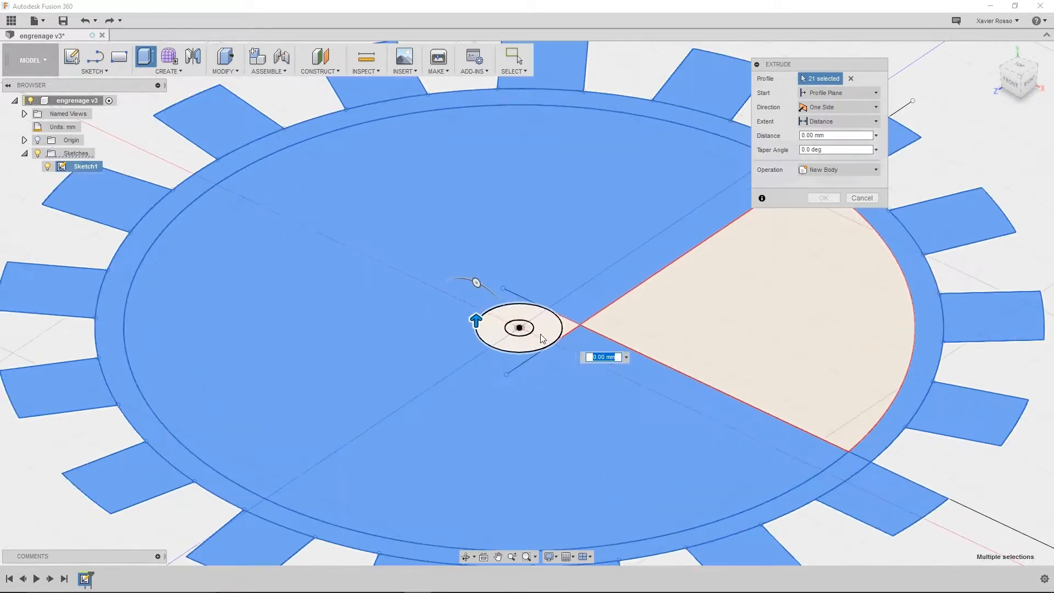
{"action": "left_click", "coordinate": [540, 332]}
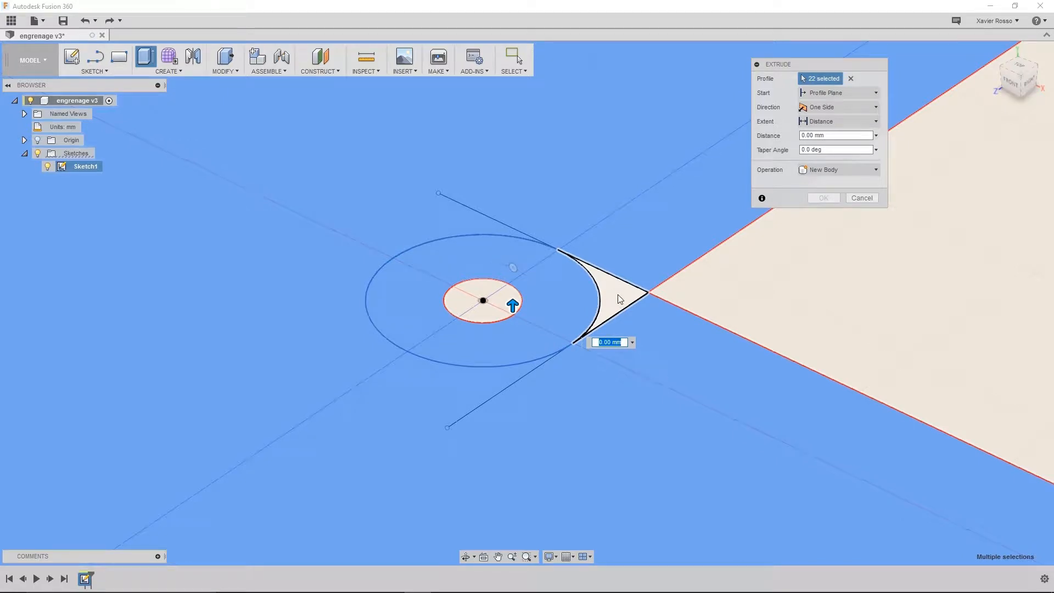
{"action": "left_click", "coordinate": [617, 294]}
{"action": "scroll", "coordinate": [632, 303], "scroll_direction": "down", "scroll_amount": 5}
{"action": "middle_click_drag", "start_coordinate": [642, 310], "coordinate": [605, 321]}
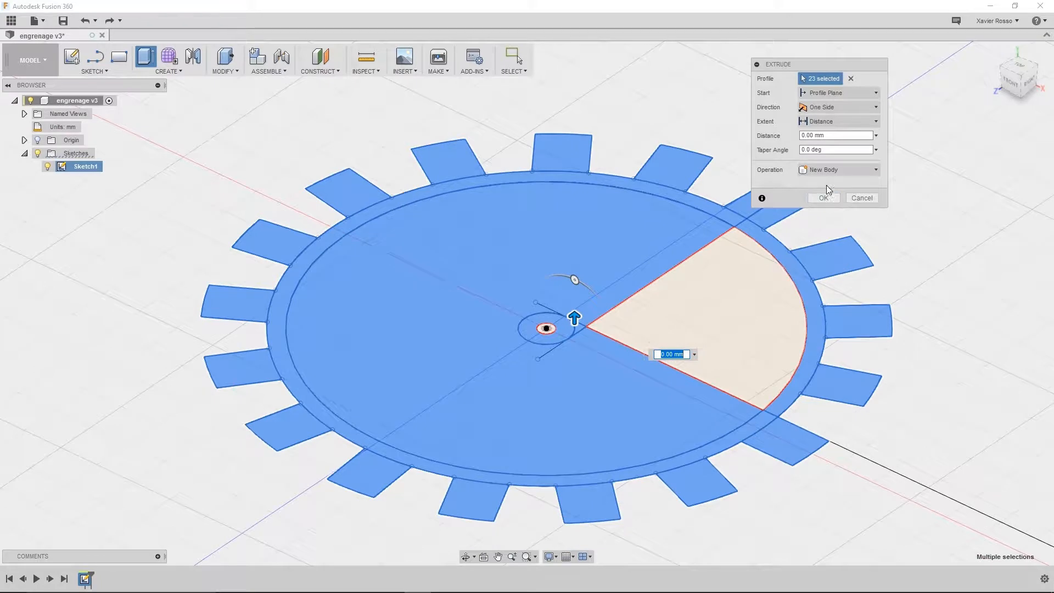
Step: Extrude the selected gear profiles 0.1 mm as a new body
{"action": "left_click", "coordinate": [834, 136]}
{"action": "type", "text": "0.1"}
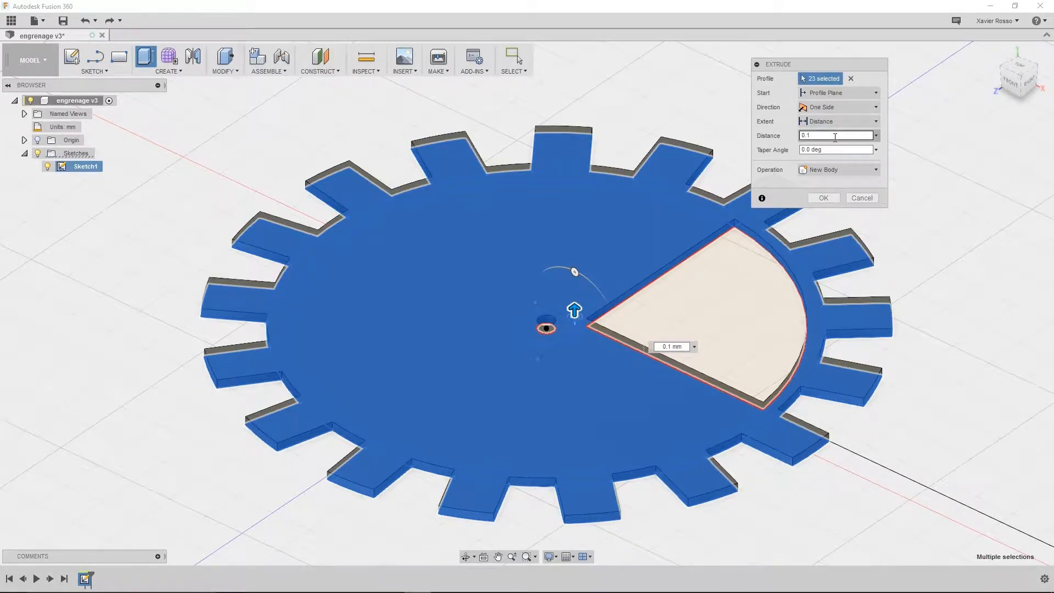
{"action": "key", "text": "Return"}
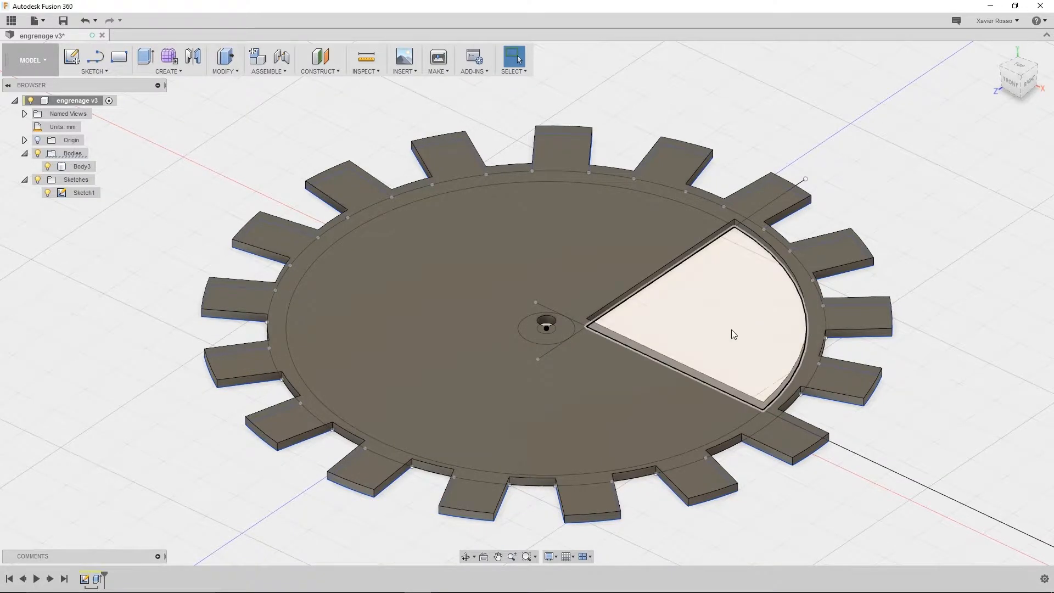
Step: Sketch a four-point S-shaped spline in the horizontal plane, beyond the upper-right side of the gear as seen from above
{"action": "scroll", "coordinate": [730, 318], "scroll_direction": "down", "scroll_amount": 5}
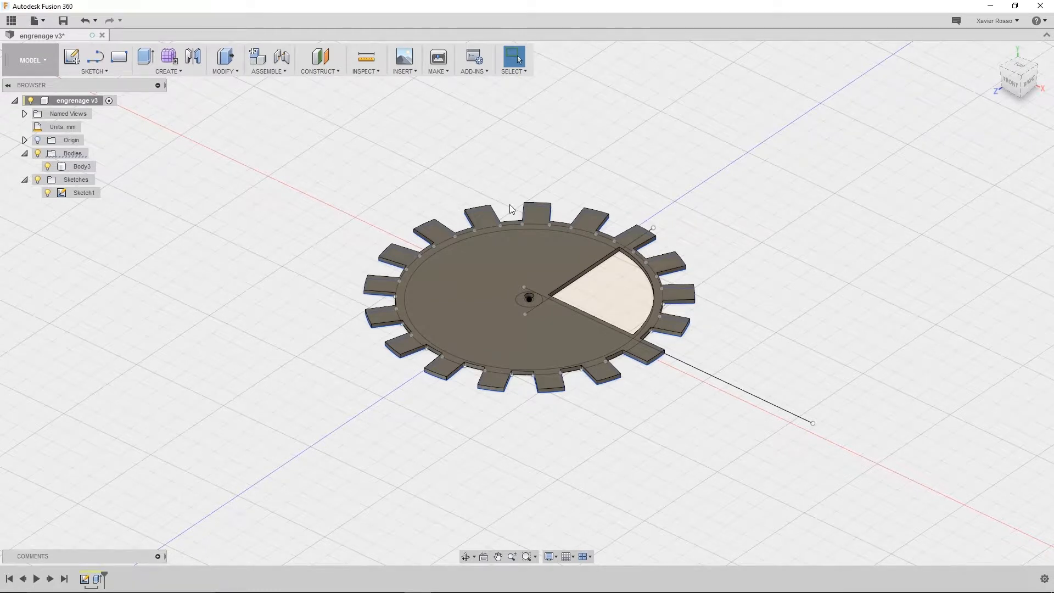
{"action": "left_click", "coordinate": [90, 71]}
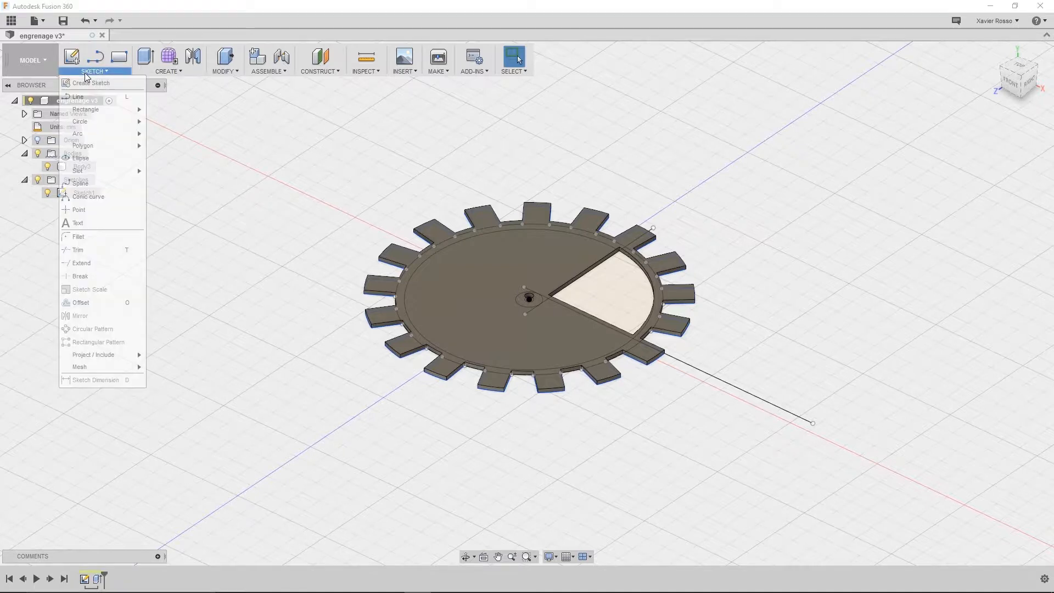
{"action": "left_click", "coordinate": [87, 182]}
{"action": "left_click", "coordinate": [549, 313]}
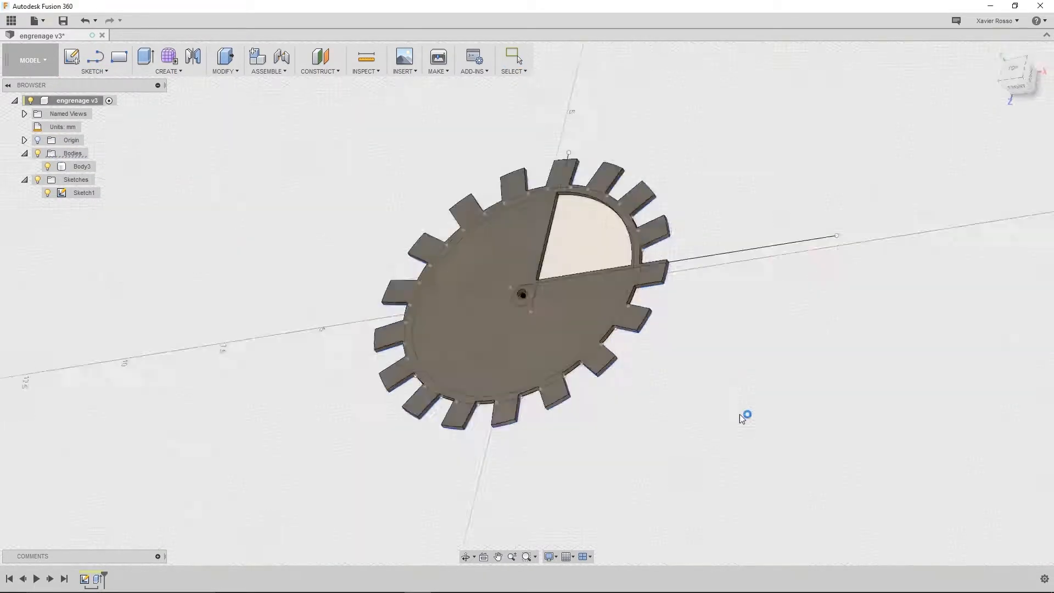
{"action": "left_click", "coordinate": [691, 383]}
{"action": "left_click", "coordinate": [768, 256]}
{"action": "left_click", "coordinate": [614, 102]}
{"action": "middle_click_drag", "start_coordinate": [665, 155], "coordinate": [565, 294]}
{"action": "left_click", "coordinate": [631, 104]}
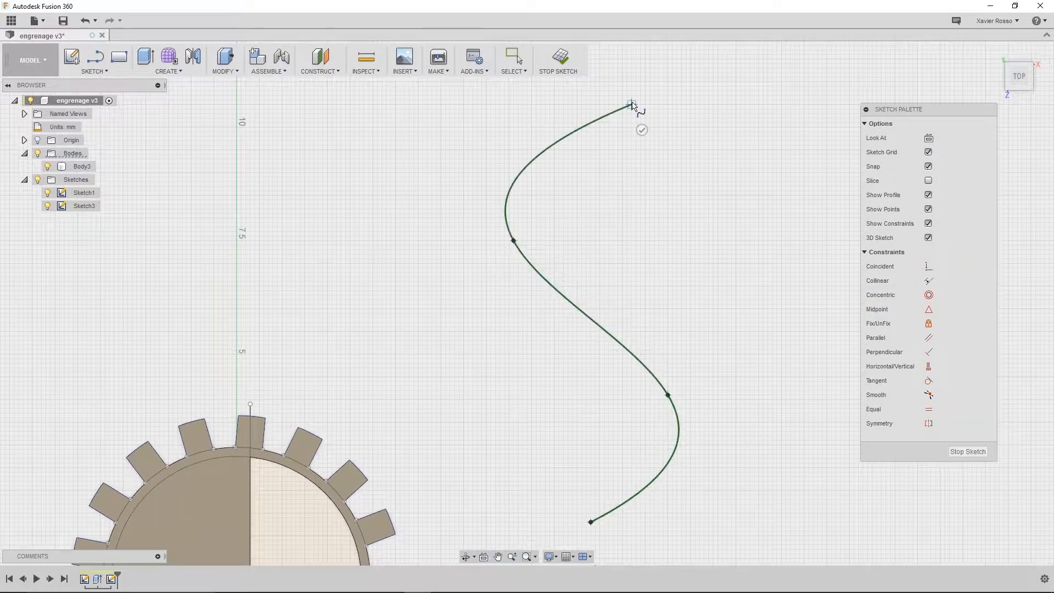
{"action": "left_click", "coordinate": [642, 130]}
{"action": "middle_click_drag", "start_coordinate": [662, 152], "coordinate": [620, 227]}
{"action": "right_click", "coordinate": [667, 201]}
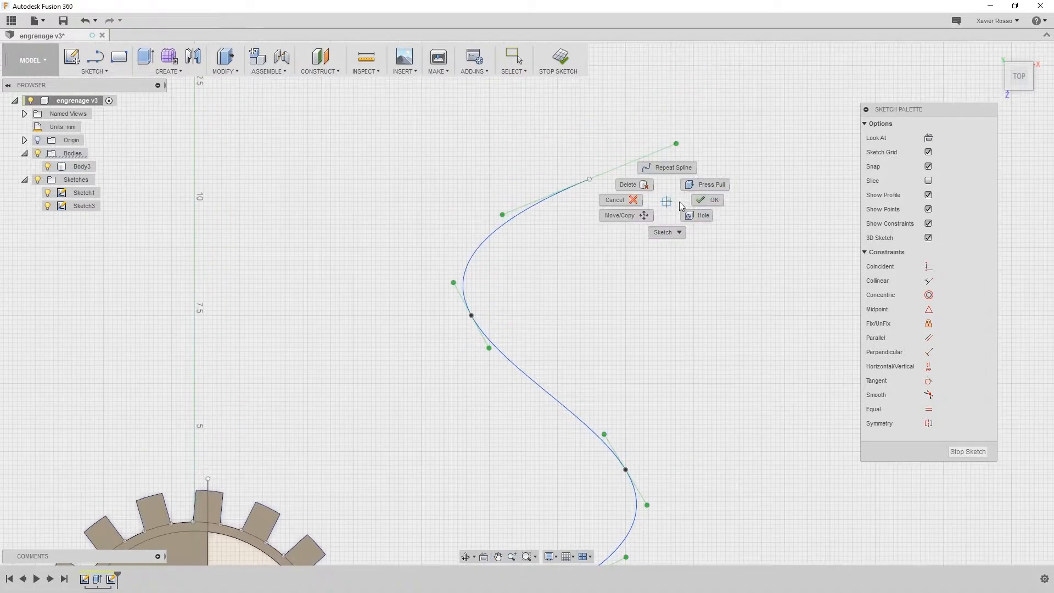
{"action": "left_click", "coordinate": [701, 206]}
Step: Make the tangent at the spline's upper end horizontal, with its handle end at about X 10.10, Z -10.50 mm
{"action": "left_click_drag", "start_coordinate": [676, 145], "coordinate": [660, 178]}
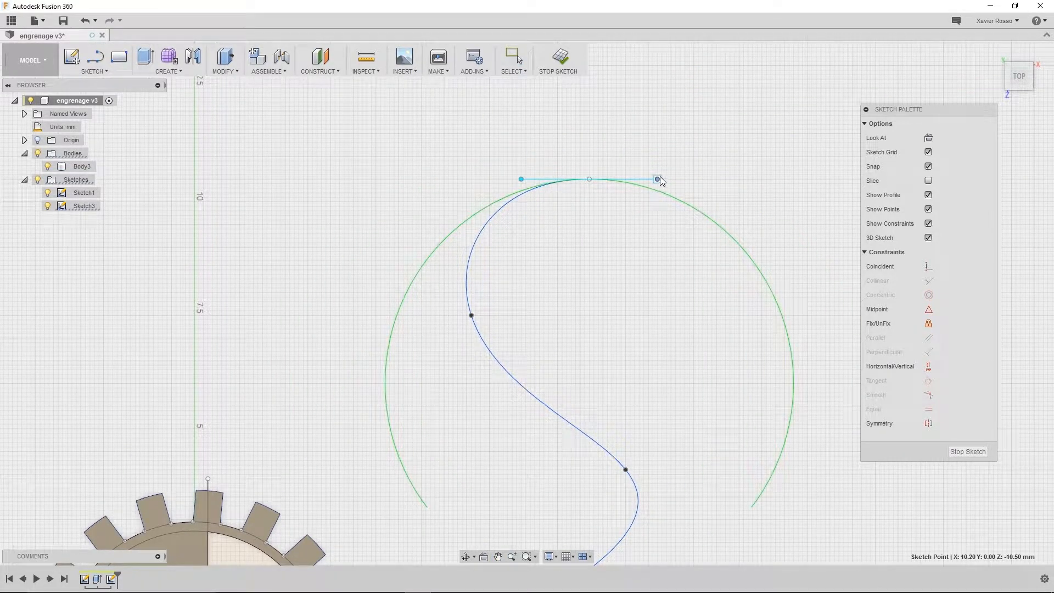
{"action": "key", "text": "Escape"}
{"action": "middle_click_drag", "start_coordinate": [591, 235], "coordinate": [612, 207]}
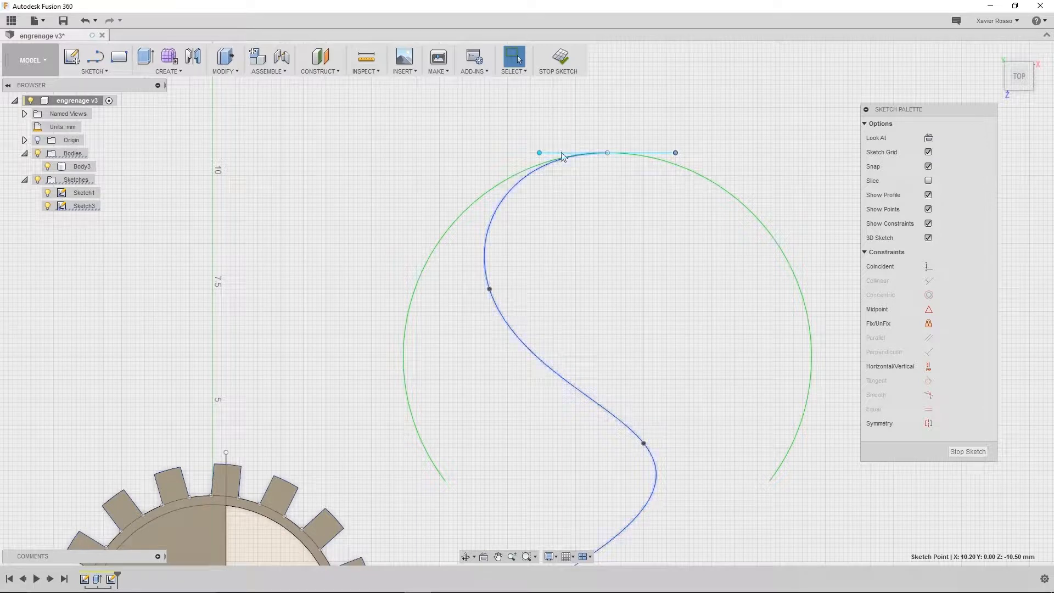
{"action": "mouse_move", "coordinate": [674, 152]}
{"action": "left_mouse_down"}
{"action": "mouse_move", "coordinate": [631, 202]}
{"action": "mouse_move", "coordinate": [699, 139]}
{"action": "mouse_move", "coordinate": [623, 127]}
{"action": "mouse_move", "coordinate": [680, 129]}
{"action": "mouse_move", "coordinate": [673, 153]}
{"action": "left_mouse_up"}
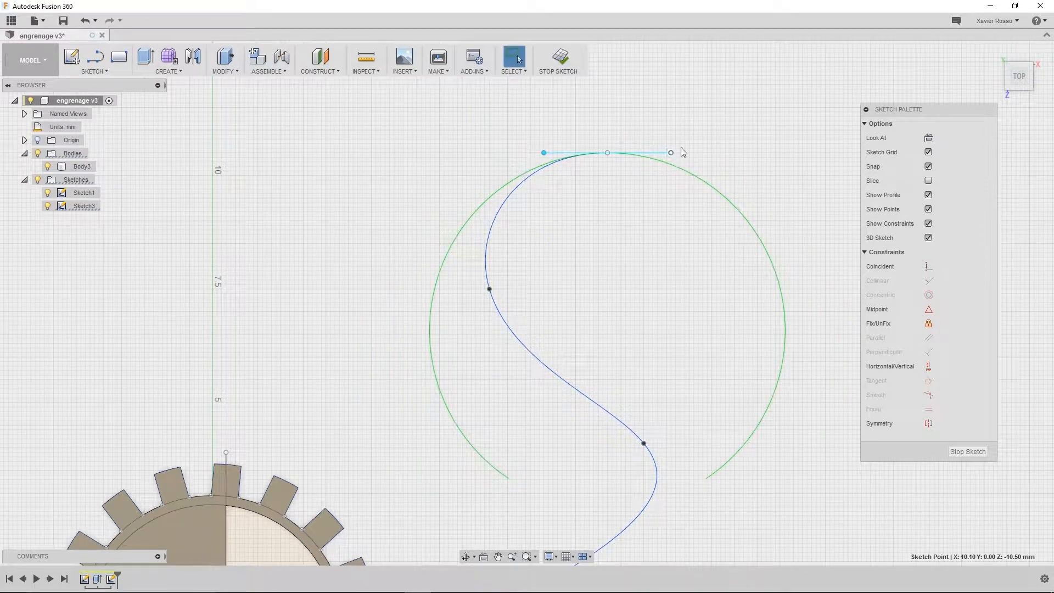
Step: Sketch a second four-point spline starting from the upper end of the first and running down to its right
{"action": "middle_click_drag", "start_coordinate": [693, 169], "coordinate": [677, 135]}
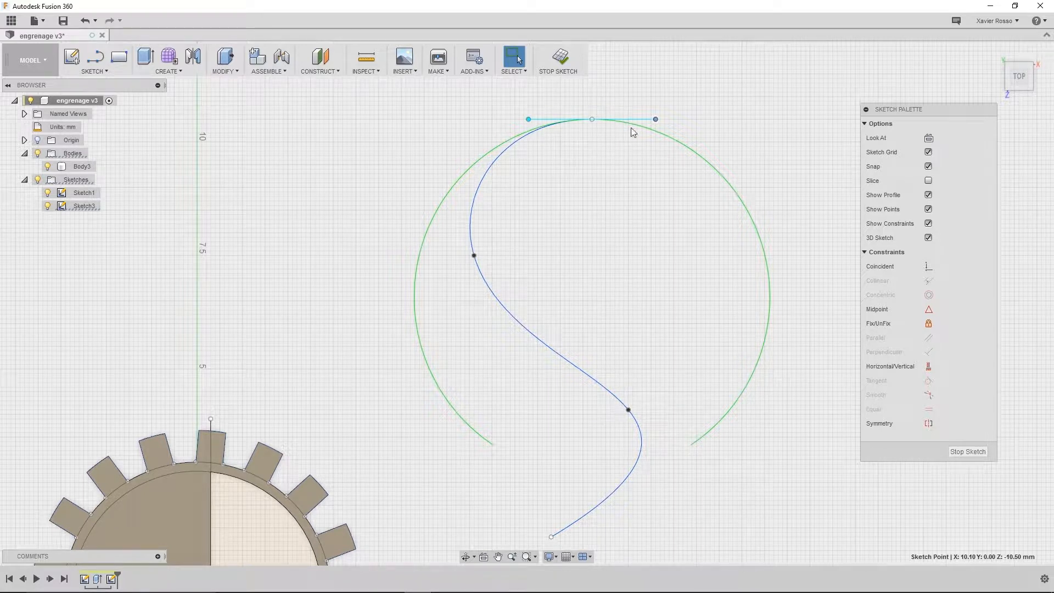
{"action": "left_click", "coordinate": [106, 73]}
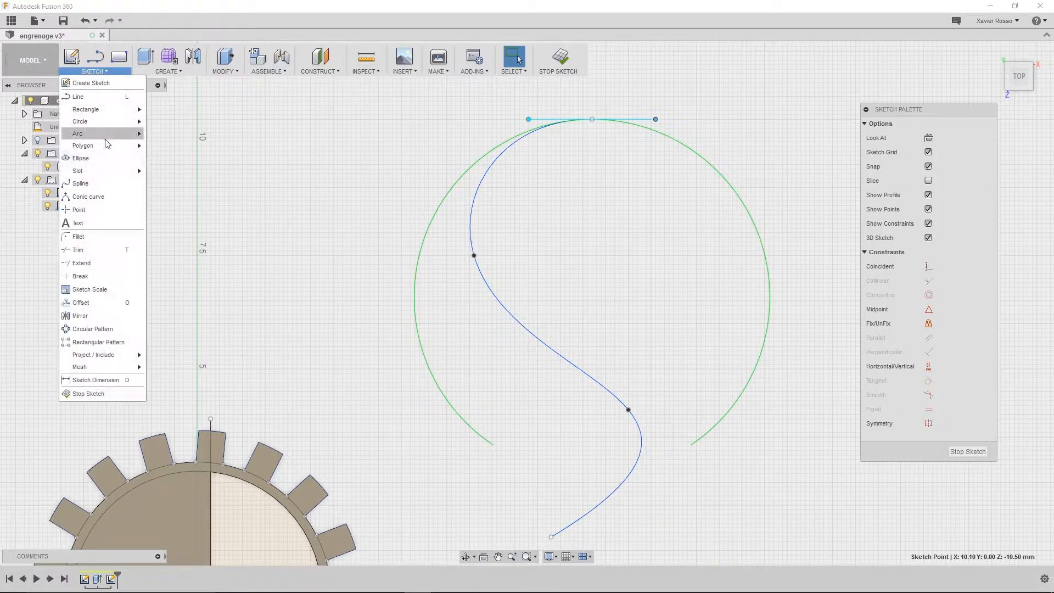
{"action": "left_click", "coordinate": [82, 187]}
{"action": "left_click", "coordinate": [592, 119]}
{"action": "left_click", "coordinate": [523, 174]}
{"action": "left_click", "coordinate": [759, 383]}
{"action": "left_click", "coordinate": [832, 310]}
{"action": "left_click", "coordinate": [805, 308]}
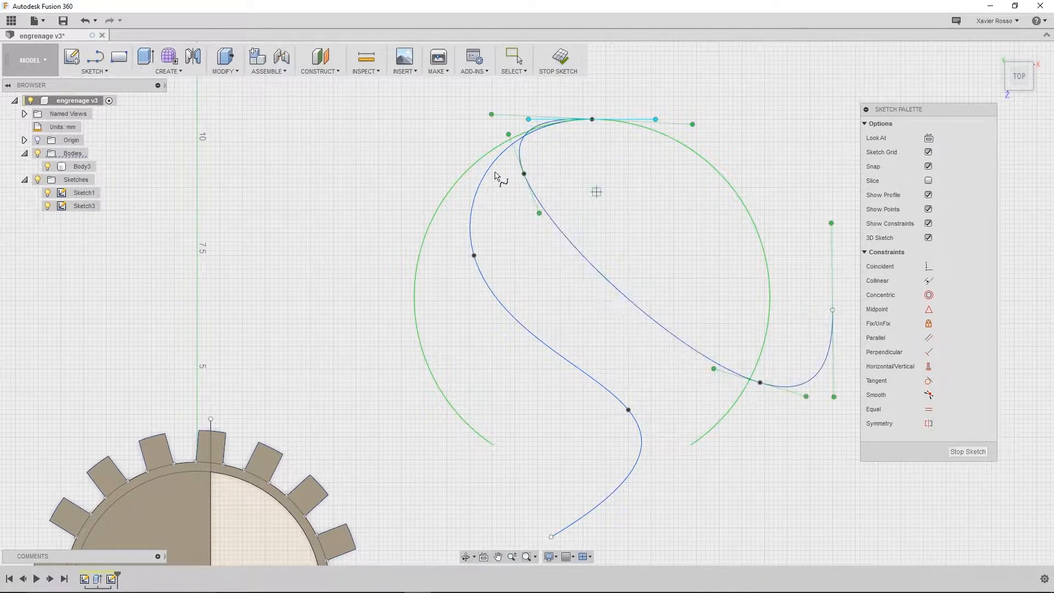
{"action": "right_click", "coordinate": [580, 162]}
{"action": "left_click", "coordinate": [587, 188]}
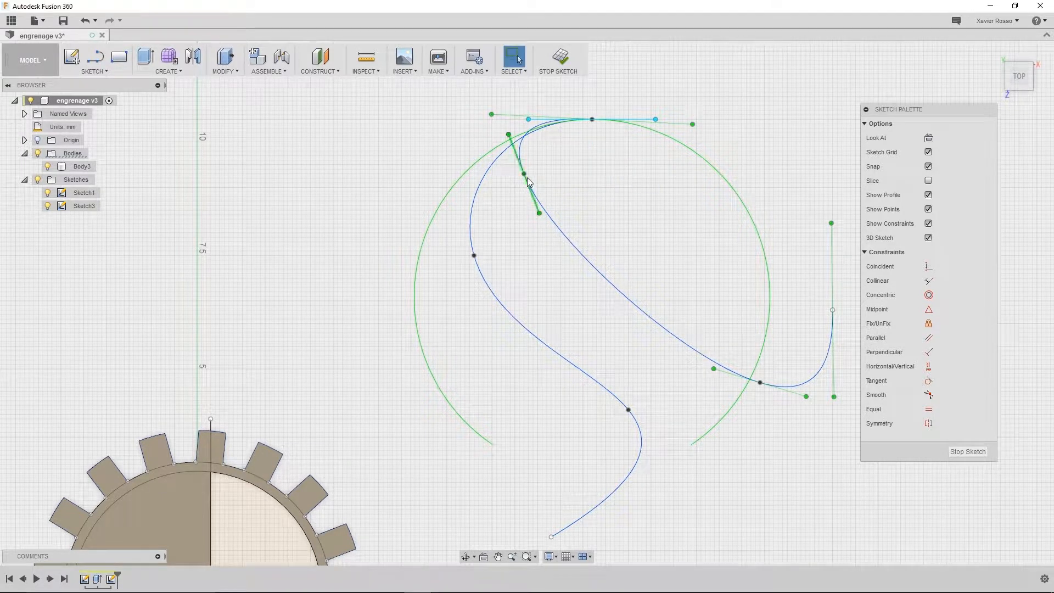
Step: Move the second spline's second point to about X 7.50, Z -8.20 mm and delete that spline
{"action": "left_click", "coordinate": [530, 199]}
{"action": "left_click_drag", "start_coordinate": [523, 174], "coordinate": [537, 223]}
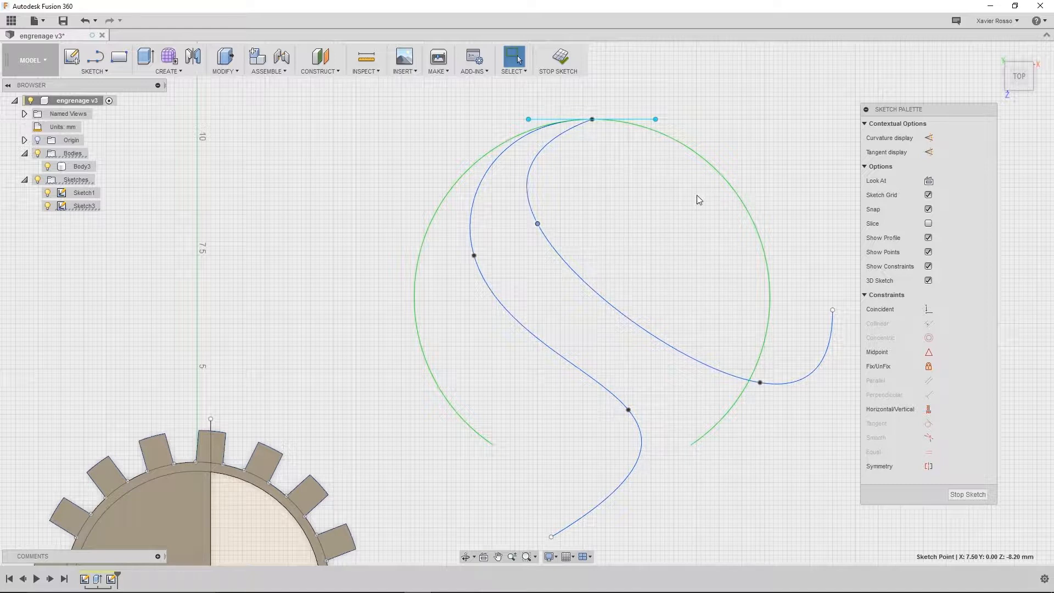
{"action": "mouse_move", "coordinate": [615, 272]}
{"action": "middle_mouse_down"}
{"action": "mouse_move", "coordinate": [650, 246]}
{"action": "mouse_move", "coordinate": [572, 221]}
{"action": "middle_mouse_up"}
{"action": "left_click", "coordinate": [610, 284]}
{"action": "key", "text": "Delete"}
Step: Finish the spline sketch and start a rectangular pattern on the gear
{"action": "scroll", "coordinate": [601, 320], "scroll_direction": "down", "scroll_amount": 5}
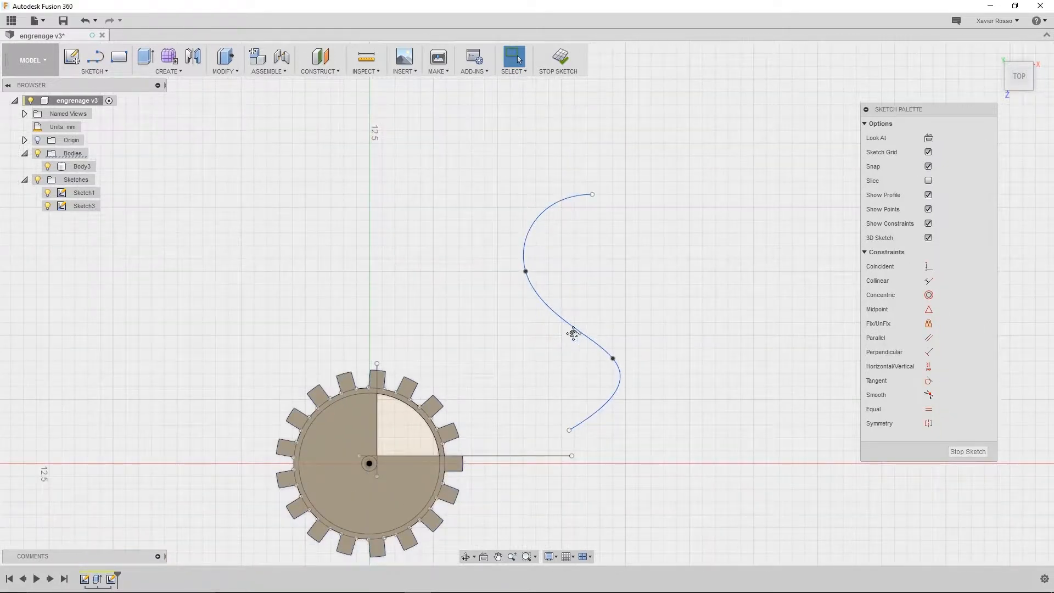
{"action": "left_click", "coordinate": [959, 453]}
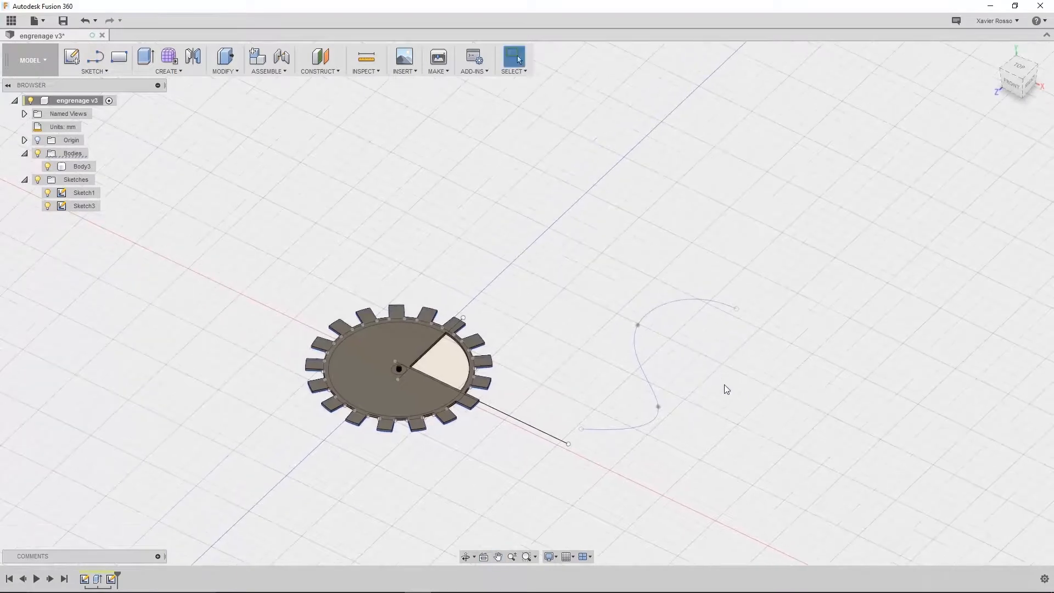
{"action": "left_click", "coordinate": [179, 72]}
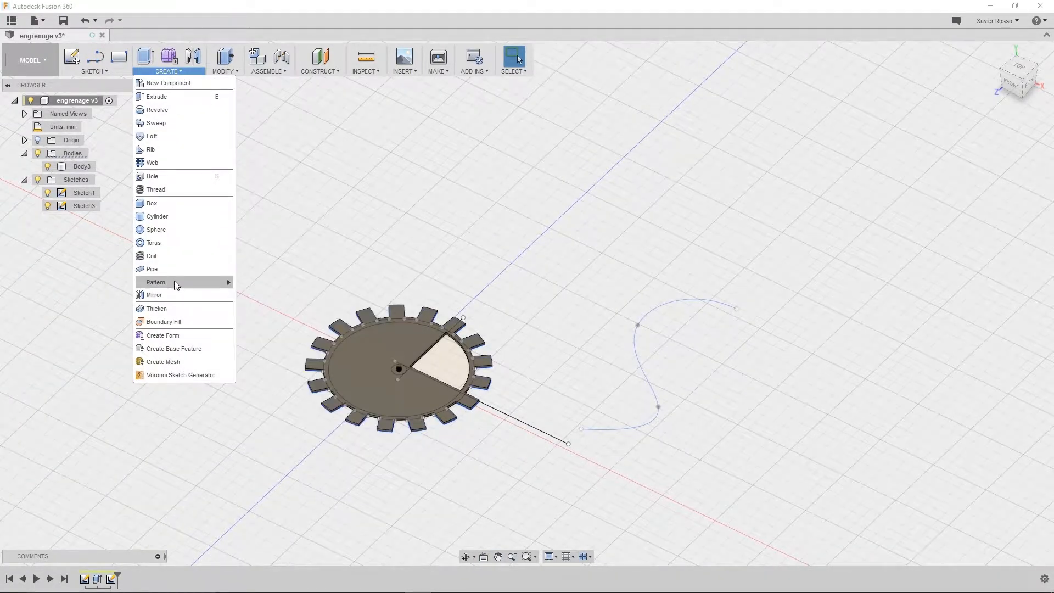
{"action": "mouse_move", "coordinate": [175, 284]}
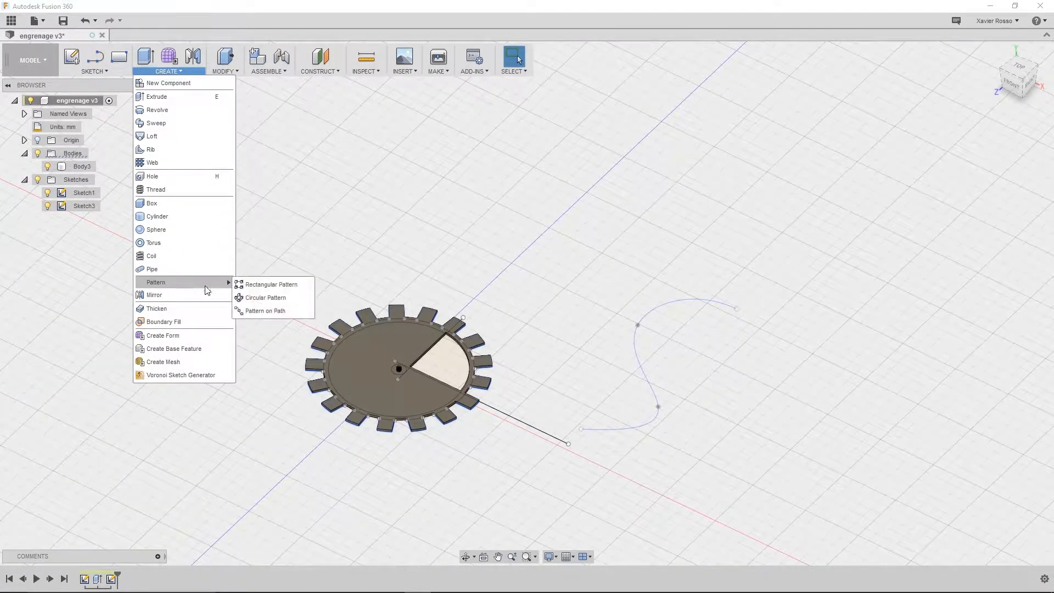
{"action": "left_click", "coordinate": [262, 285]}
{"action": "left_click", "coordinate": [354, 391]}
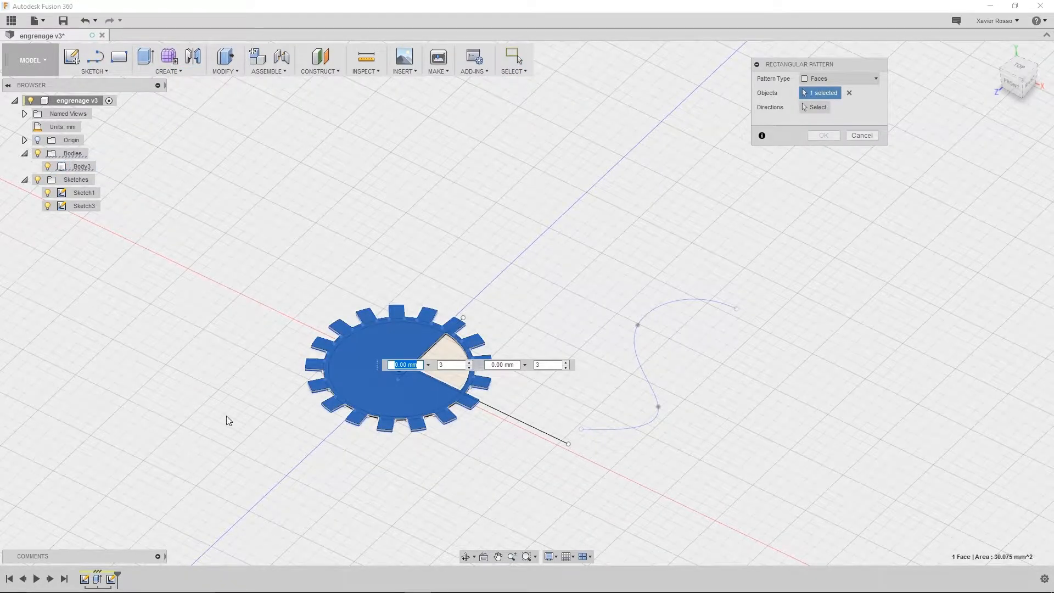
{"action": "left_click_drag", "start_coordinate": [825, 62], "coordinate": [698, 92]}
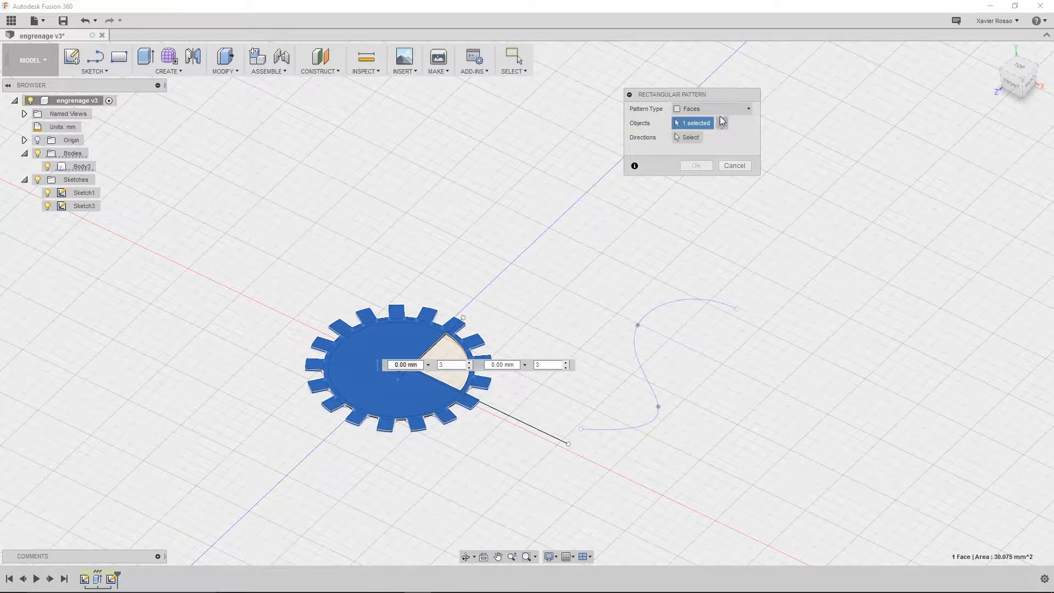
Step: Set the pattern type to Bodies and choose the gear body as the object to pattern
{"action": "left_click", "coordinate": [722, 109]}
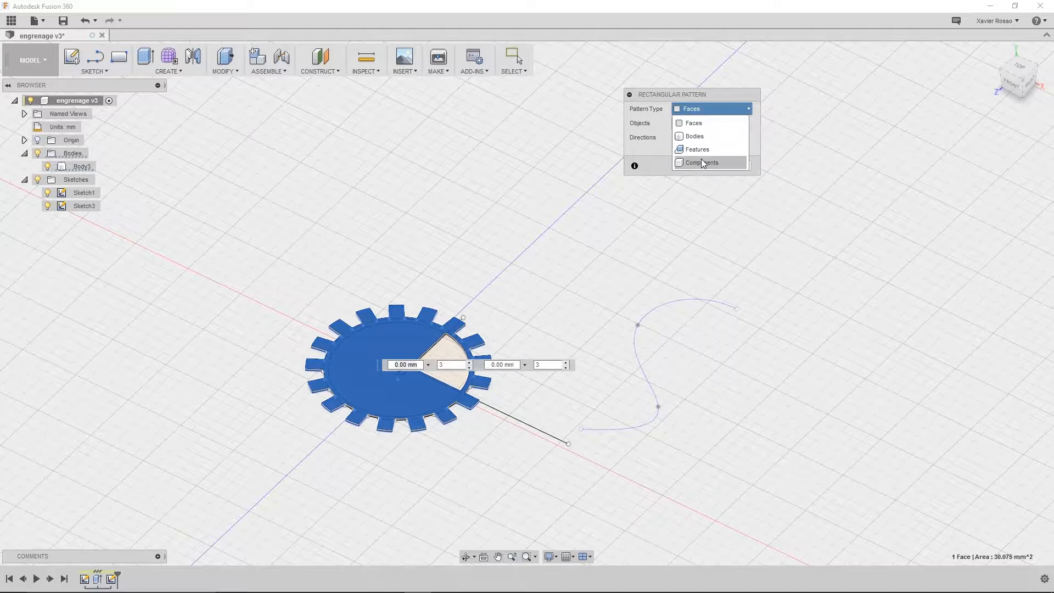
{"action": "left_click", "coordinate": [711, 104]}
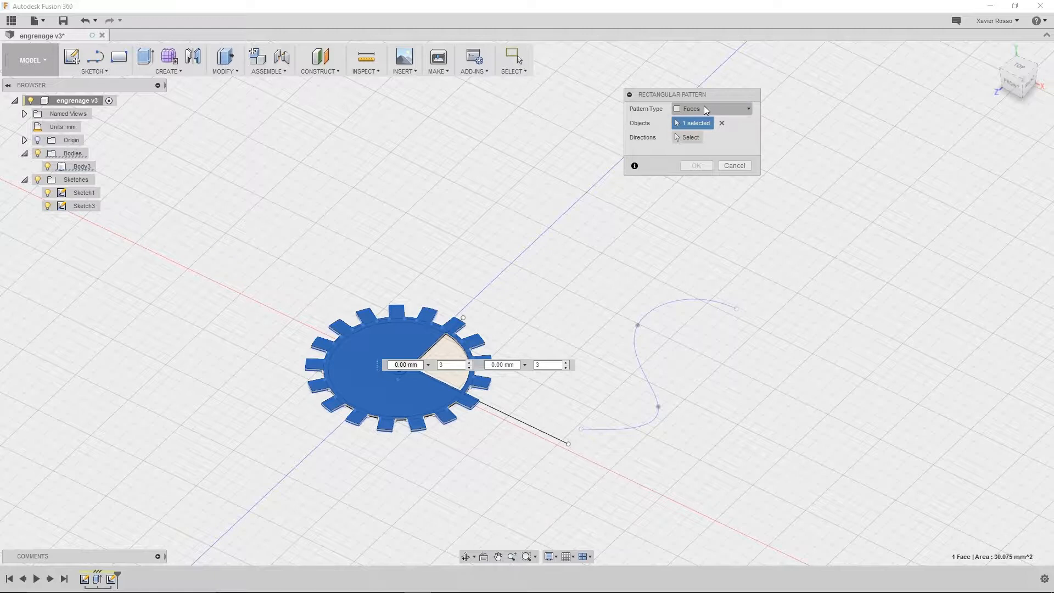
{"action": "left_click", "coordinate": [709, 108]}
{"action": "left_click", "coordinate": [690, 137]}
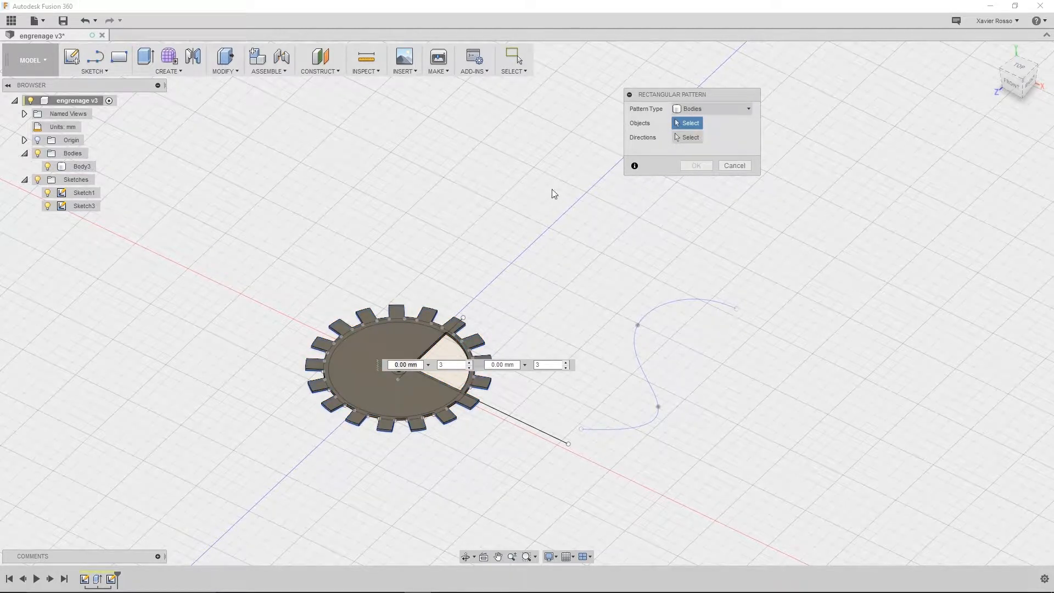
{"action": "left_click", "coordinate": [385, 341]}
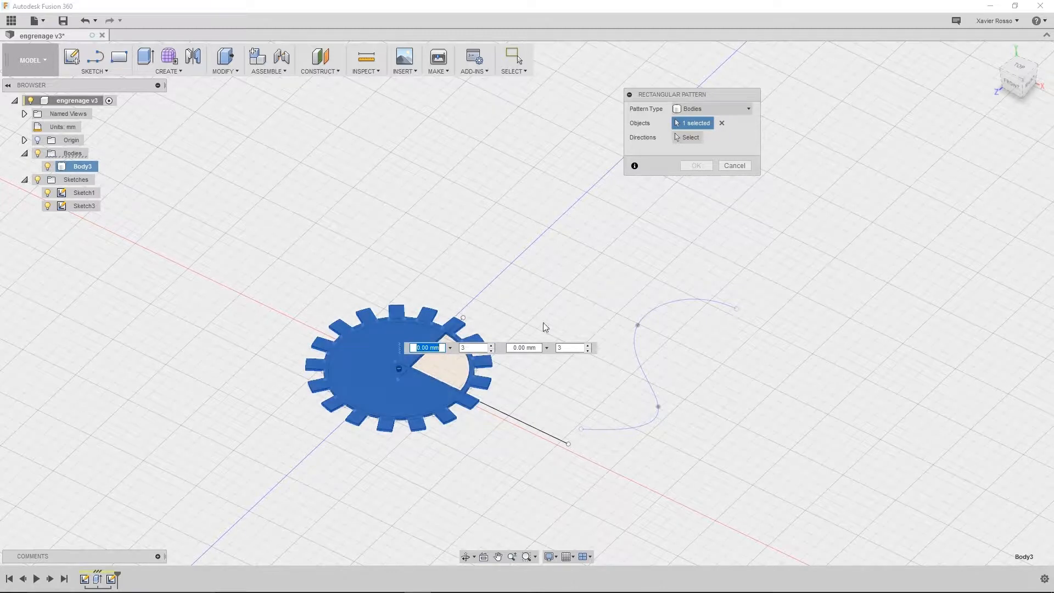
Step: Set the pattern's first direction along the X axis with a quantity of 10
{"action": "left_click", "coordinate": [686, 137]}
{"action": "scroll", "coordinate": [377, 370], "scroll_direction": "up", "scroll_amount": 3}
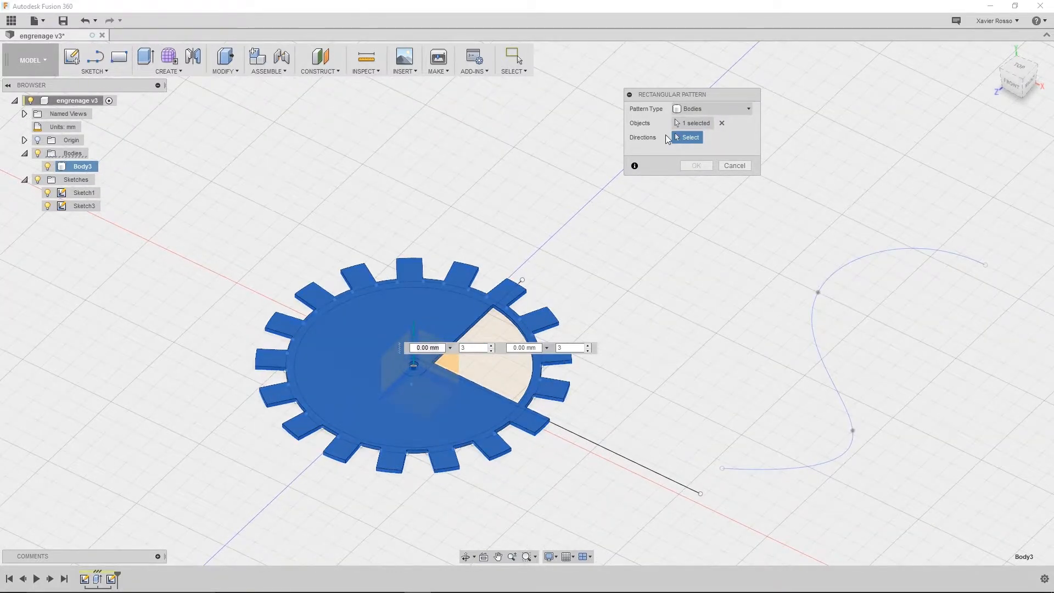
{"action": "middle_click_drag", "start_coordinate": [508, 320], "coordinate": [563, 228]}
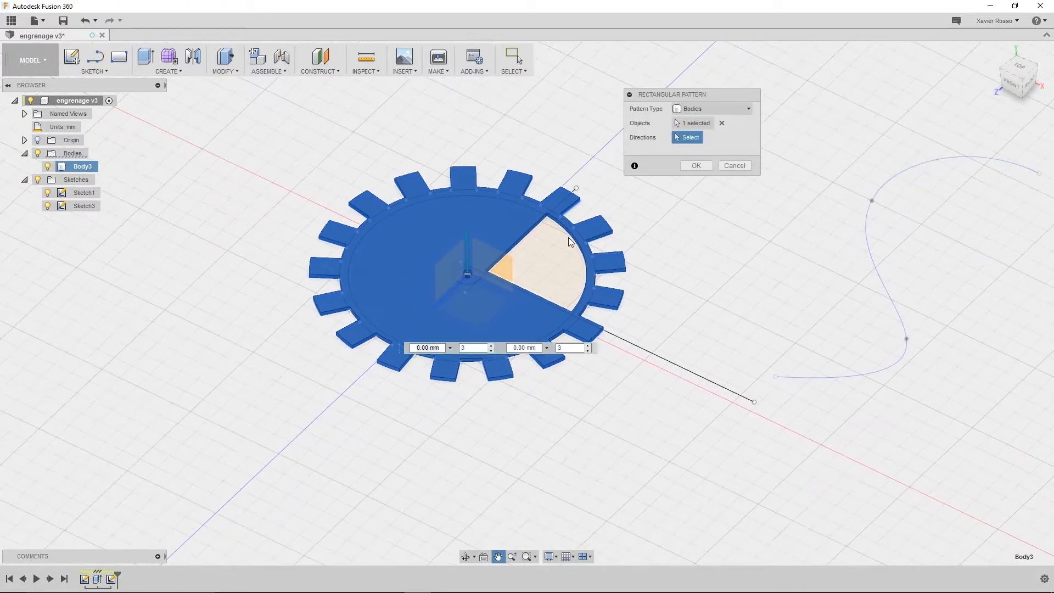
{"action": "left_click", "coordinate": [510, 298]}
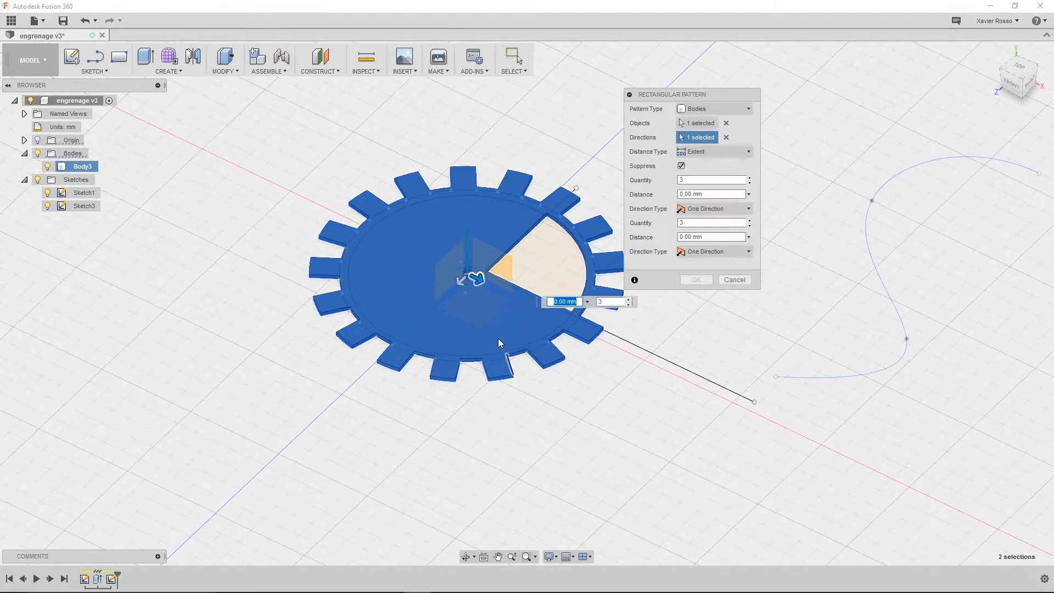
{"action": "key", "text": "Tab"}
{"action": "left_click", "coordinate": [708, 180]}
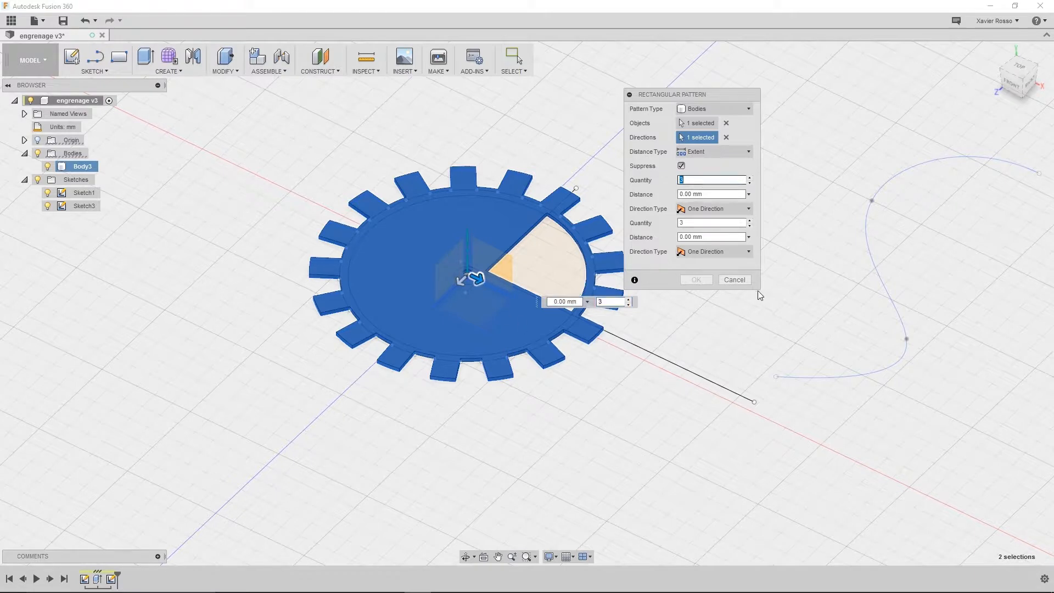
{"action": "type", "text": "10"}
Step: Set the pattern's distance in the first direction to 300 mm
{"action": "left_click_drag", "start_coordinate": [478, 279], "coordinate": [778, 423]}
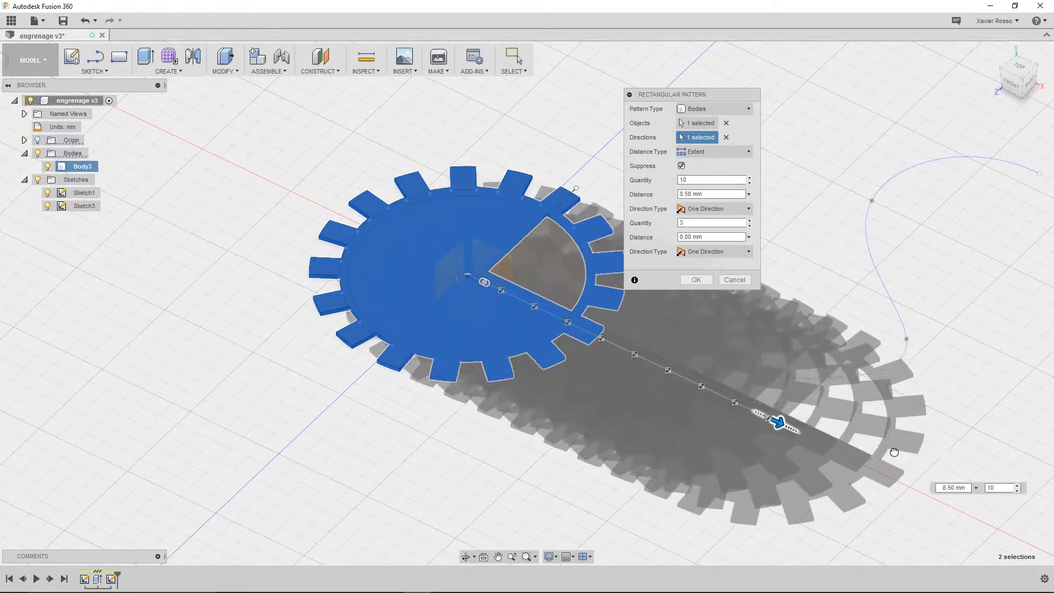
{"action": "left_click_drag", "start_coordinate": [887, 450], "coordinate": [886, 452]}
{"action": "scroll", "coordinate": [886, 452], "scroll_direction": "down", "scroll_amount": 3}
{"action": "left_click", "coordinate": [724, 196]}
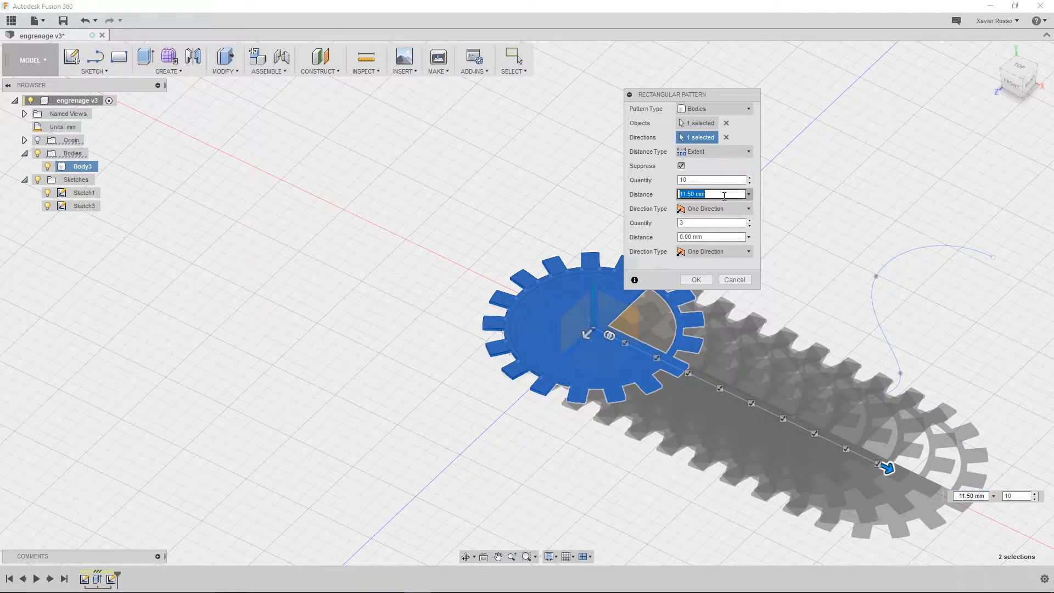
{"action": "type", "text": "30"}
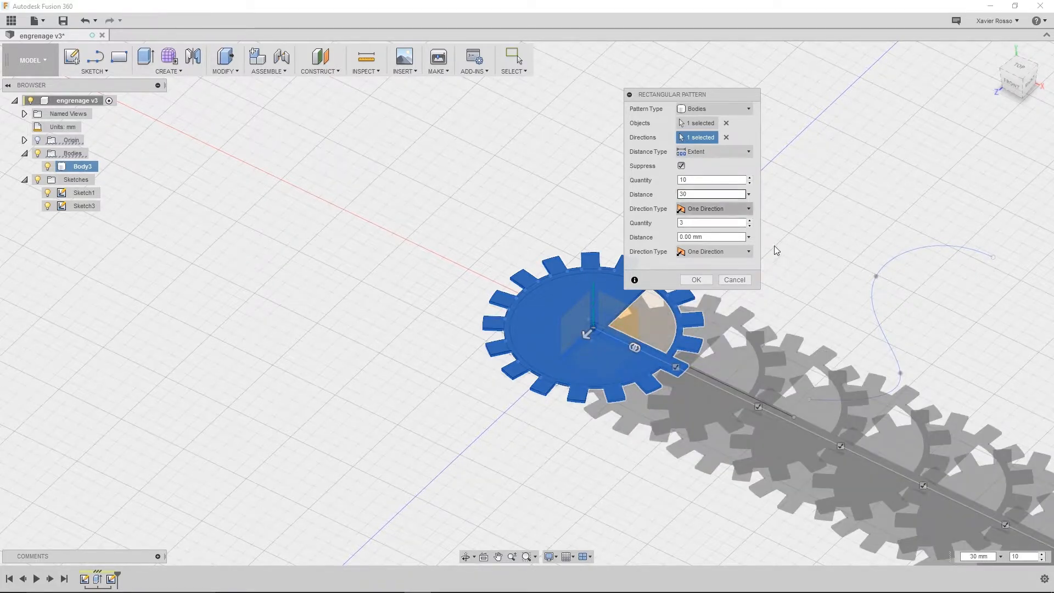
{"action": "type", "text": "0"}
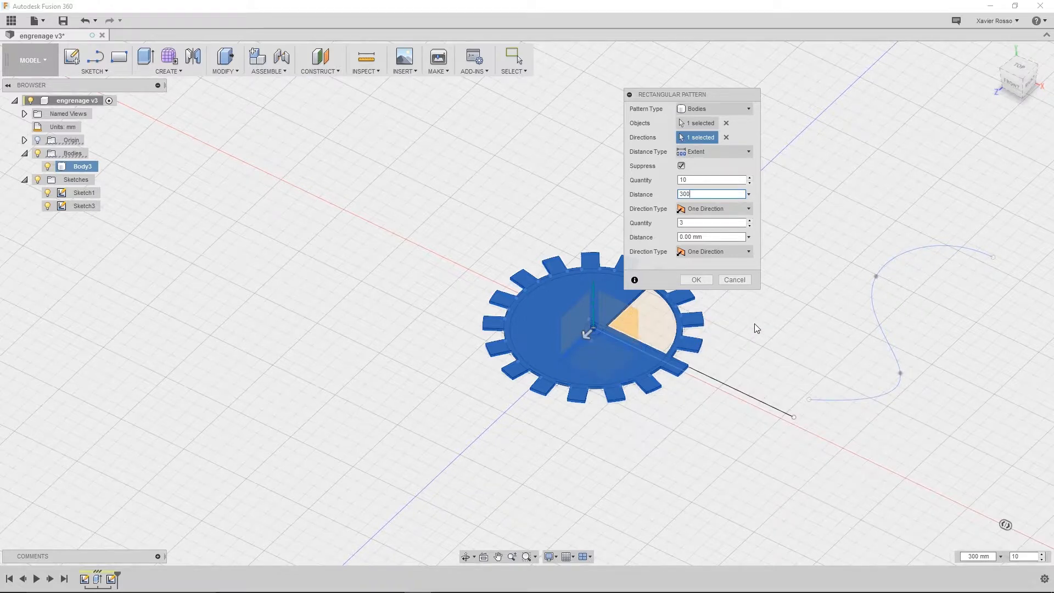
Step: Extend the pattern in its second direction along the Z axis over a distance of 29 mm
{"action": "scroll", "coordinate": [805, 473], "scroll_direction": "down", "scroll_amount": 5}
{"action": "middle_click_drag", "start_coordinate": [820, 472], "coordinate": [485, 313]}
{"action": "scroll", "coordinate": [490, 363], "scroll_direction": "up", "scroll_amount": 1}
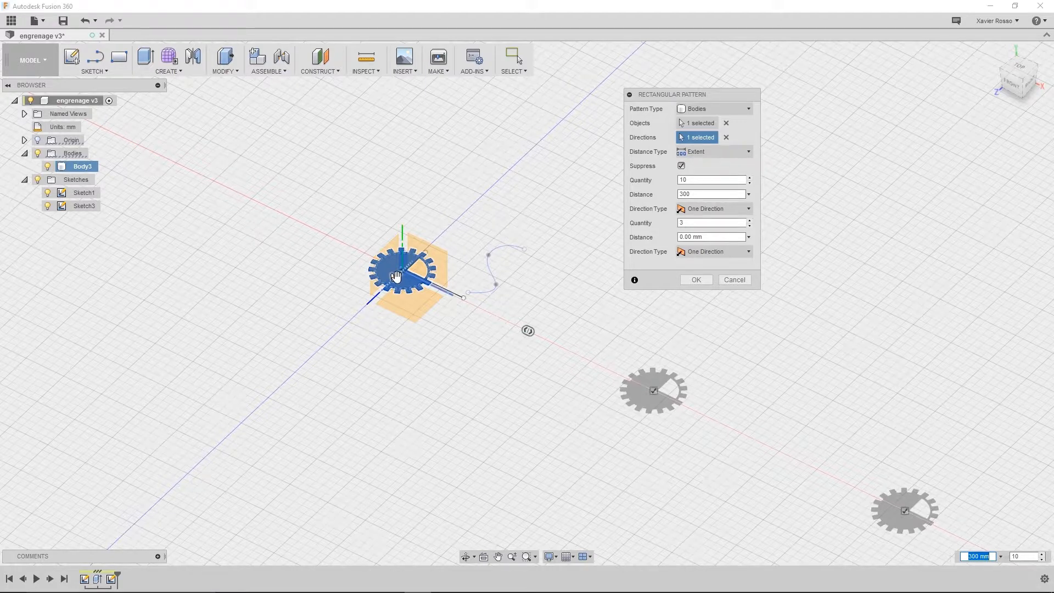
{"action": "left_click_drag", "start_coordinate": [395, 276], "coordinate": [207, 389]}
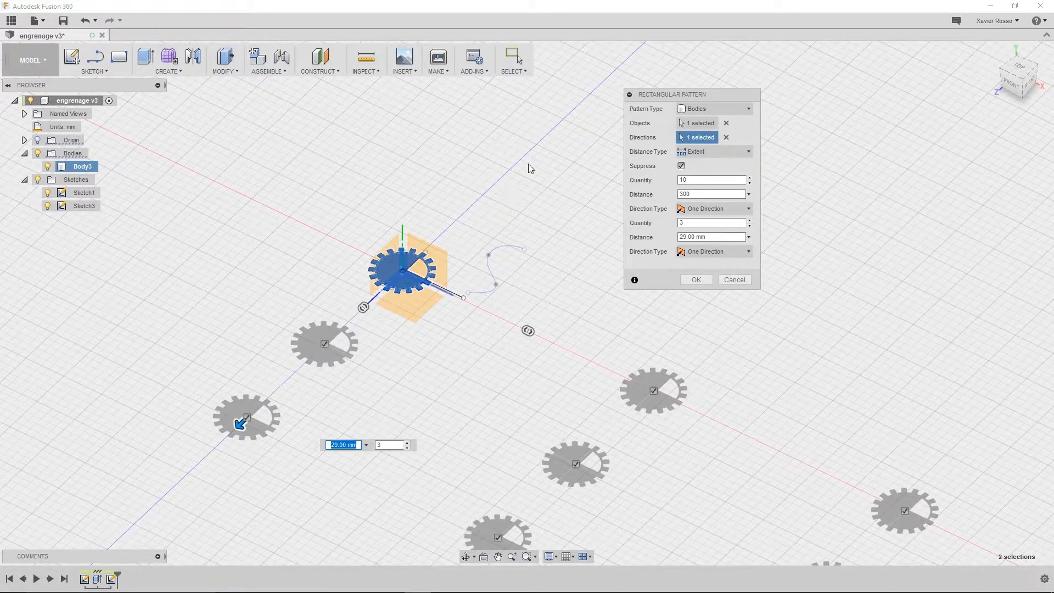
Step: Exclude two middle-row gear copies from the pattern preview and include them again
{"action": "key", "text": "Tab"}
{"action": "scroll", "coordinate": [493, 215], "scroll_direction": "down", "scroll_amount": 5}
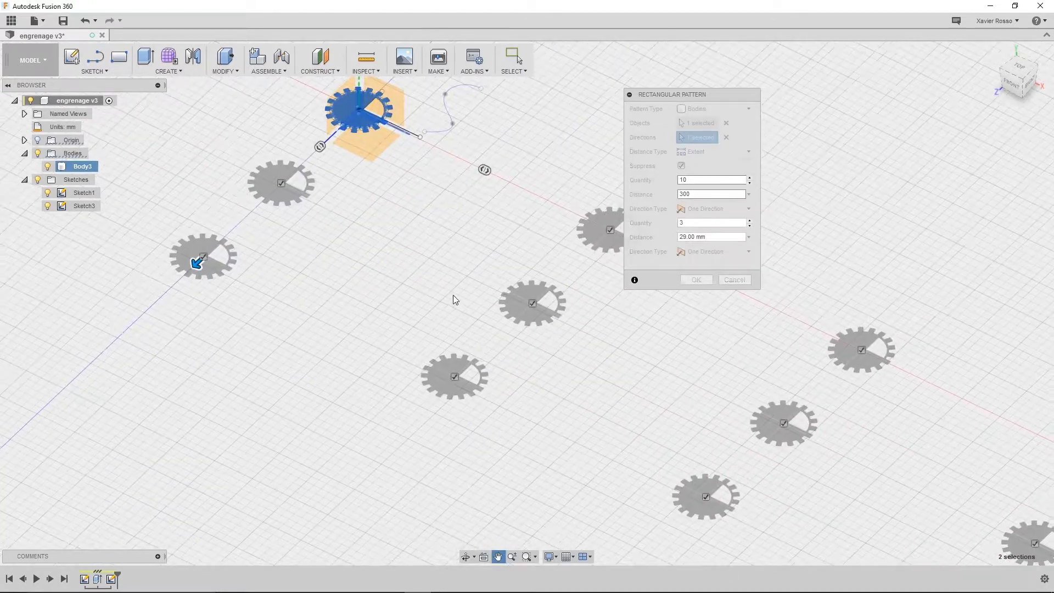
{"action": "scroll", "coordinate": [433, 348], "scroll_direction": "down", "scroll_amount": 5}
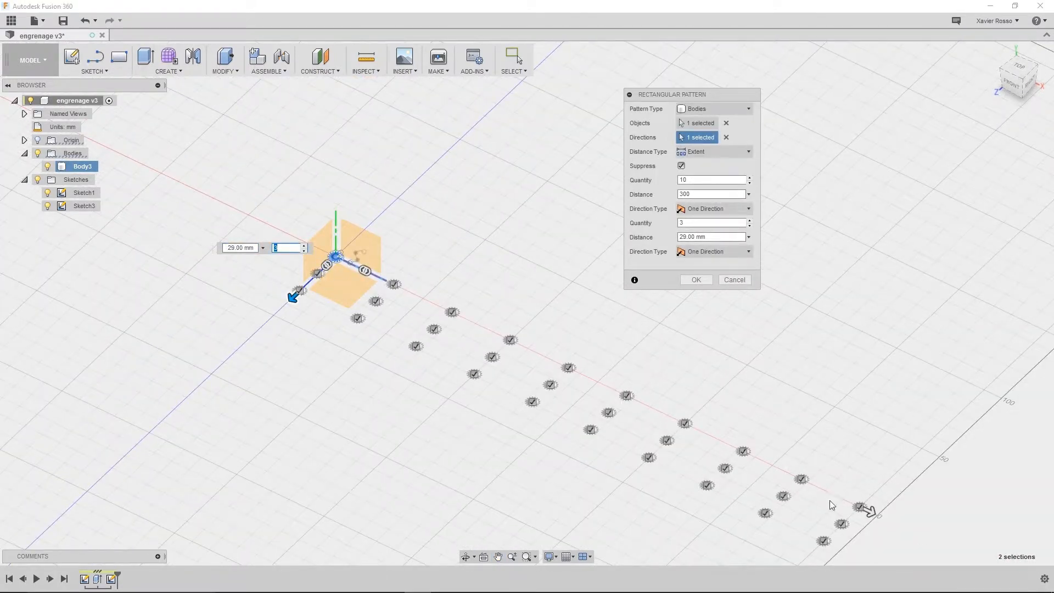
{"action": "scroll", "coordinate": [405, 346], "scroll_direction": "up", "scroll_amount": 5}
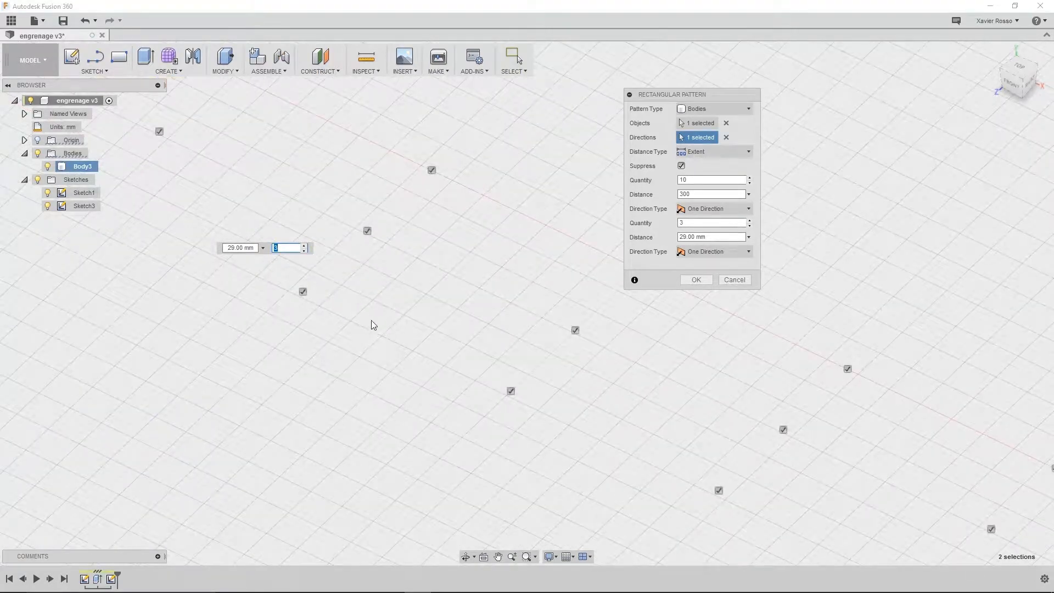
{"action": "scroll", "coordinate": [593, 430], "scroll_direction": "down", "scroll_amount": 5}
{"action": "middle_click_drag", "start_coordinate": [565, 433], "coordinate": [657, 510]}
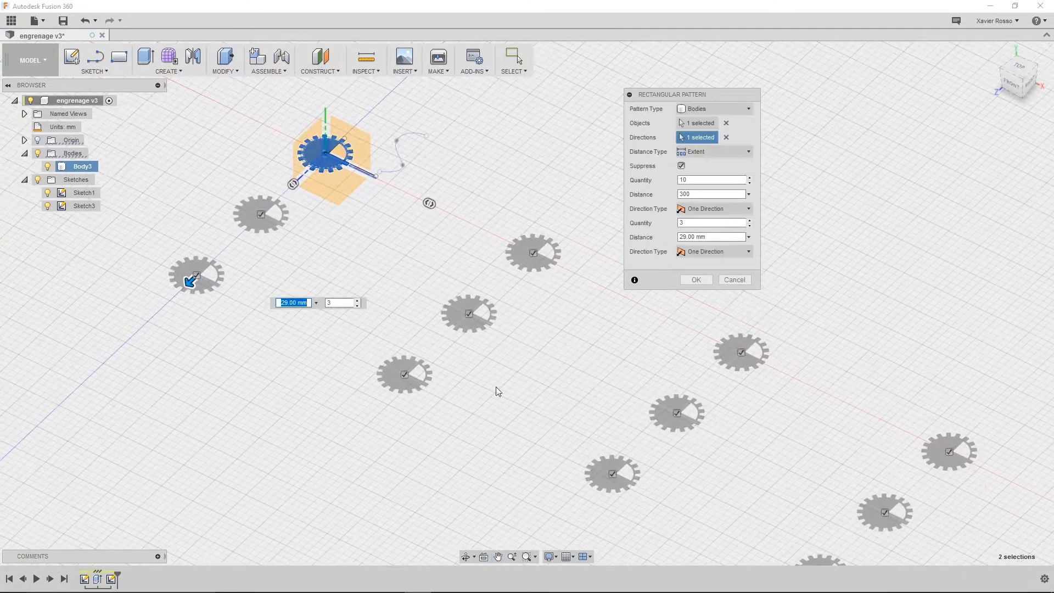
{"action": "scroll", "coordinate": [476, 337], "scroll_direction": "up", "scroll_amount": 3}
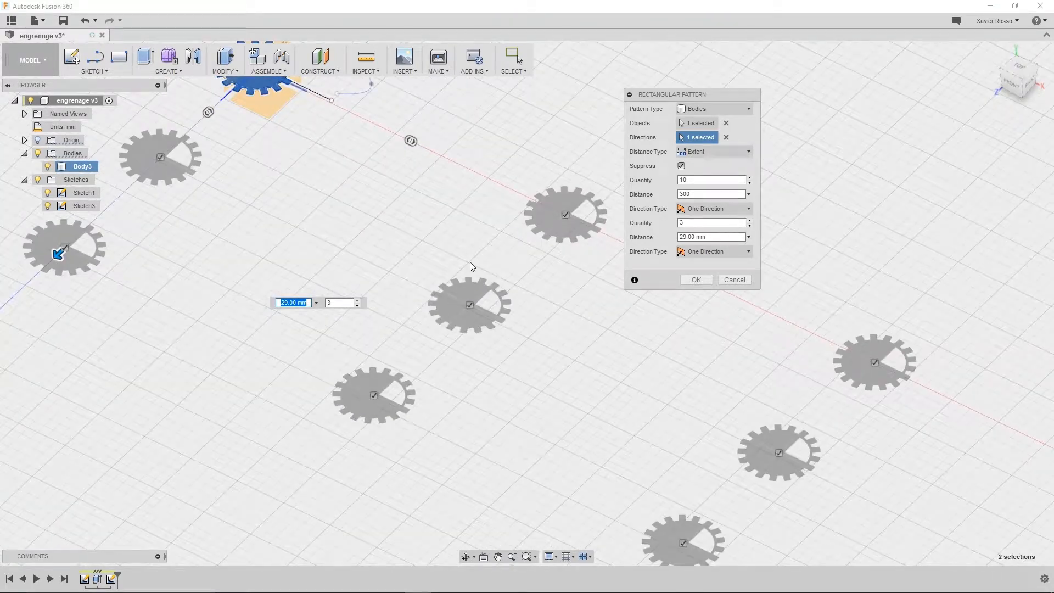
{"action": "middle_click_drag", "start_coordinate": [470, 305], "coordinate": [670, 399]}
{"action": "left_click", "coordinate": [469, 304]}
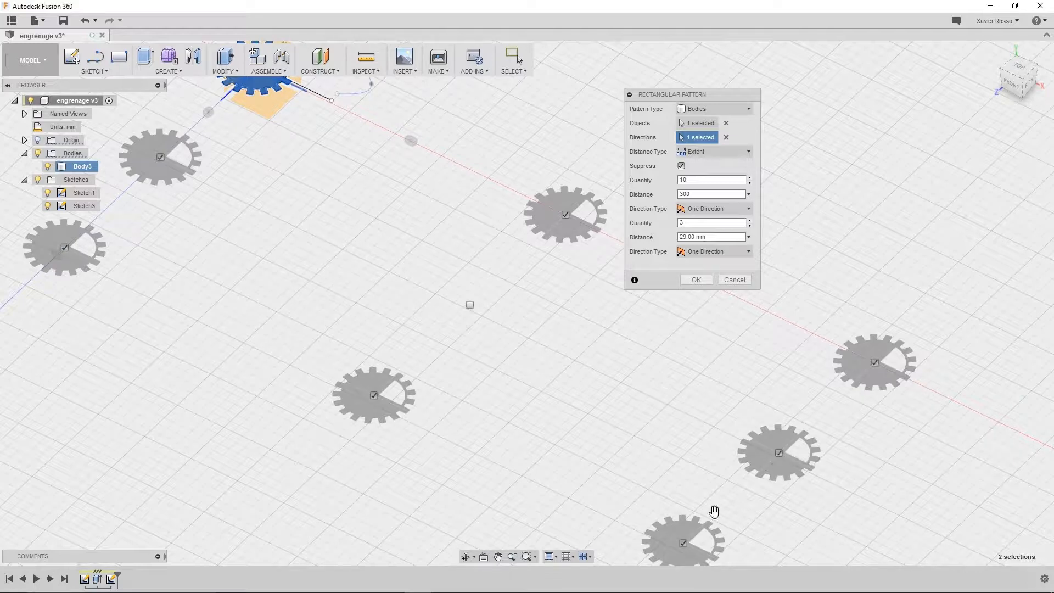
{"action": "left_click", "coordinate": [778, 453]}
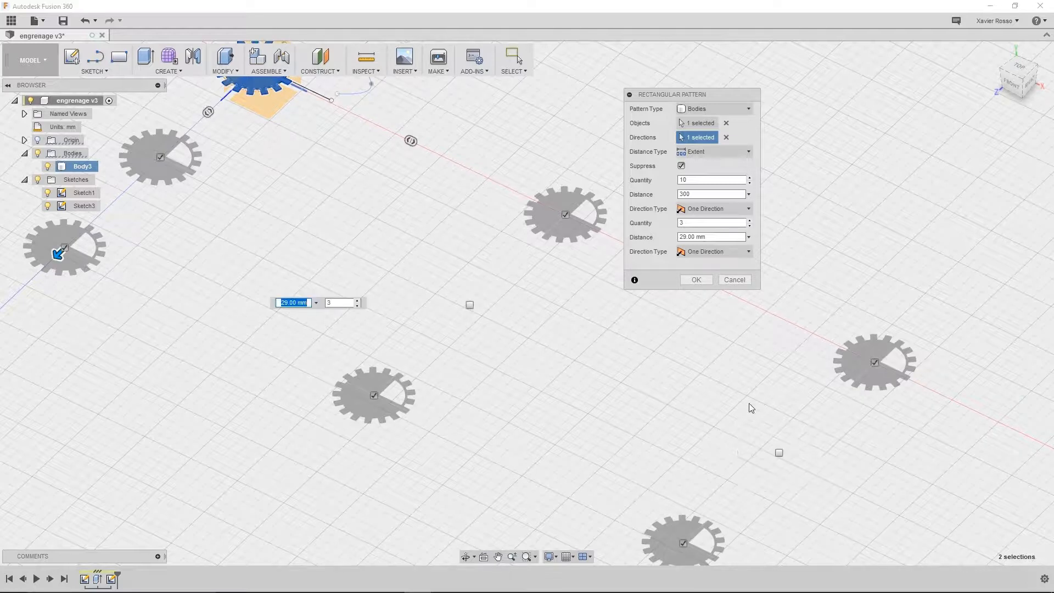
{"action": "left_click", "coordinate": [779, 453]}
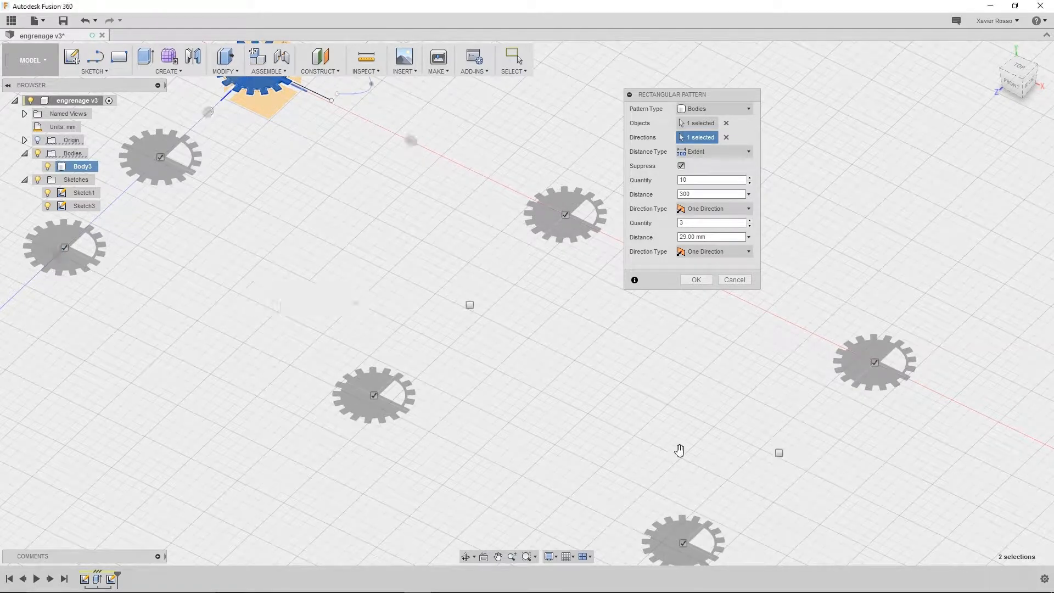
{"action": "left_click", "coordinate": [469, 304]}
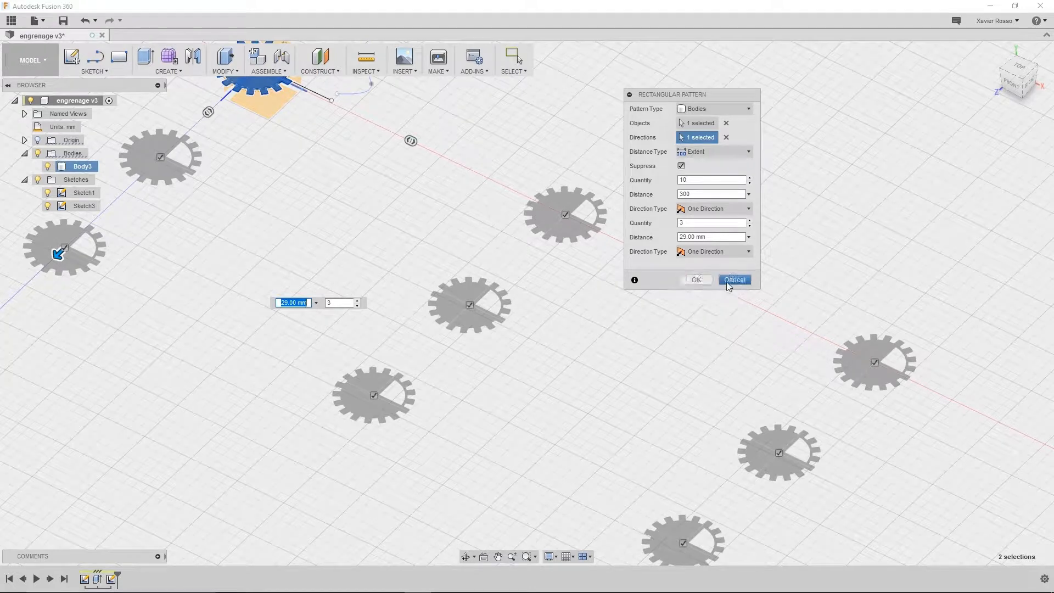
Step: Confirm the rectangular pattern of gears and undo it
{"action": "left_click", "coordinate": [696, 279]}
{"action": "scroll", "coordinate": [587, 385], "scroll_direction": "down", "scroll_amount": 2}
{"action": "scroll", "coordinate": [587, 385], "scroll_direction": "down", "scroll_amount": 3}
{"action": "middle_click_drag", "start_coordinate": [653, 428], "coordinate": [508, 269]}
{"action": "scroll", "coordinate": [617, 422], "scroll_direction": "down", "scroll_amount": 2}
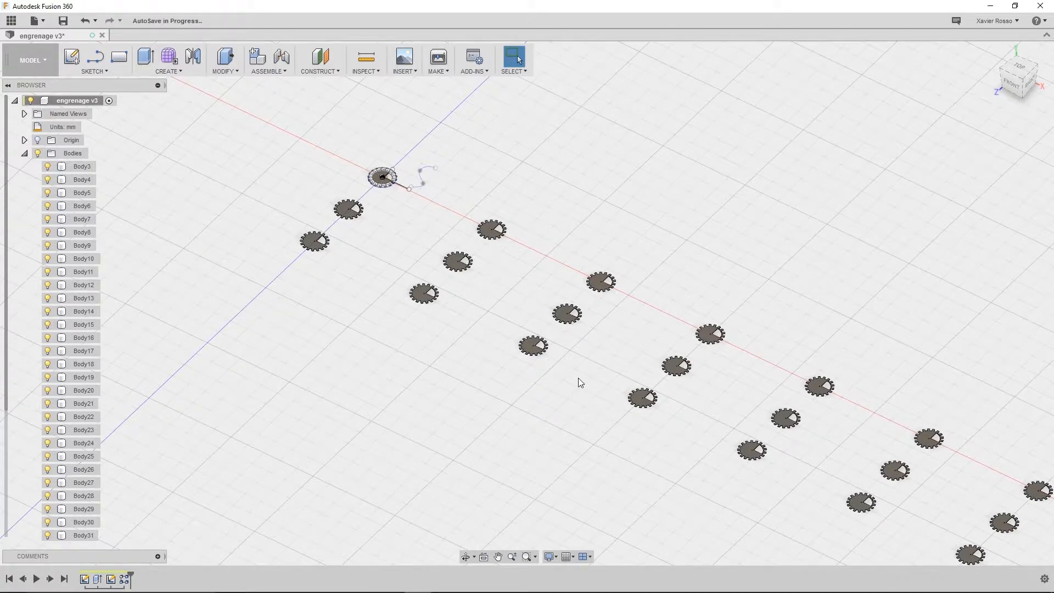
{"action": "key", "text": "ctrl+z"}
Step: Start a circular pattern of type Bodies and choose the gear body as the object to pattern
{"action": "middle_click_drag", "start_coordinate": [391, 259], "coordinate": [429, 292]}
{"action": "scroll", "coordinate": [453, 367], "scroll_direction": "up", "scroll_amount": 5}
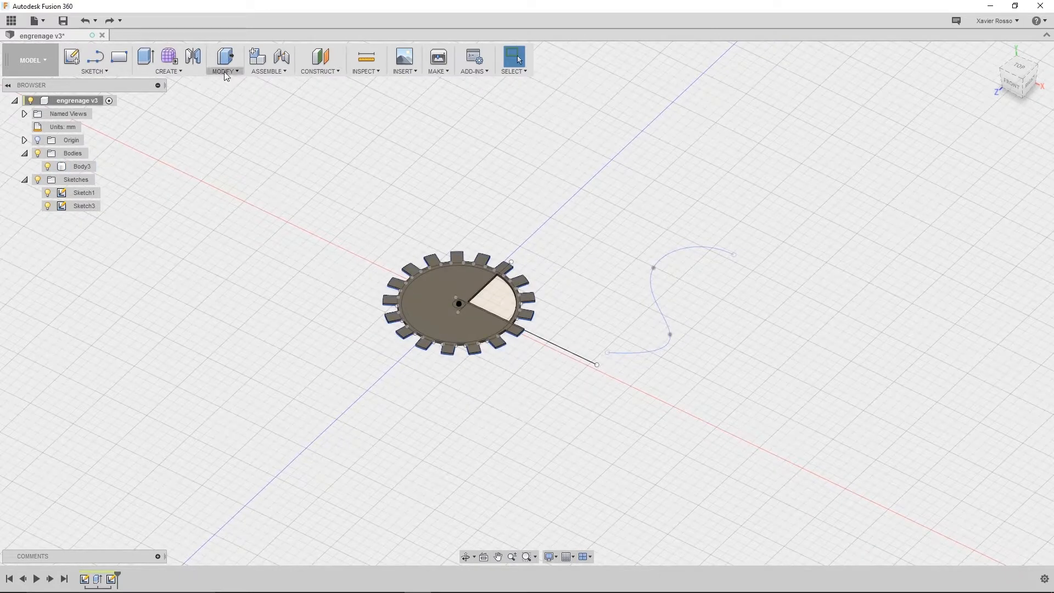
{"action": "scroll", "coordinate": [235, 181], "scroll_direction": "up", "scroll_amount": 2}
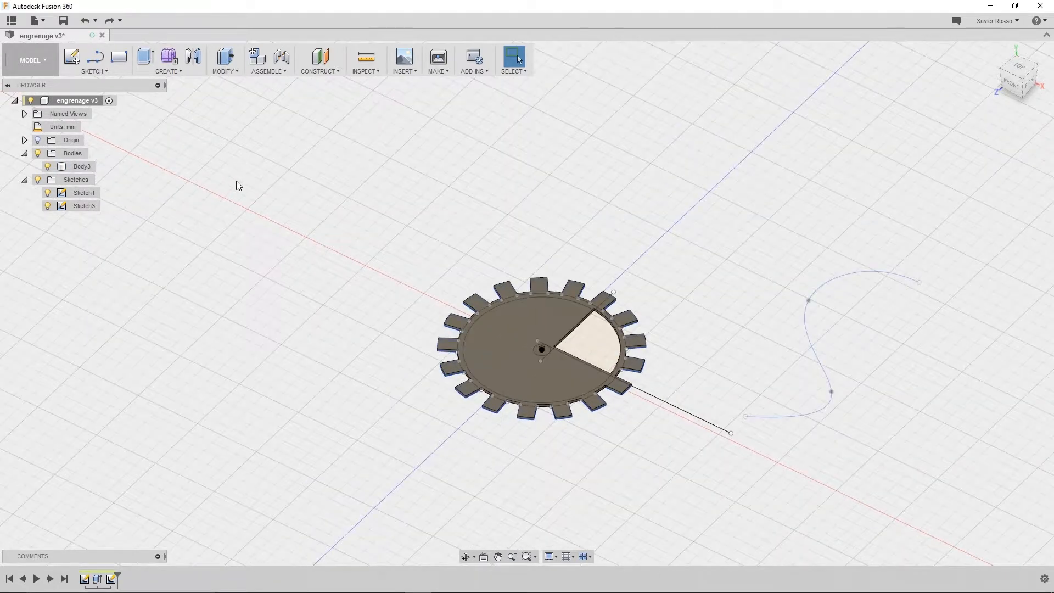
{"action": "left_click", "coordinate": [185, 72]}
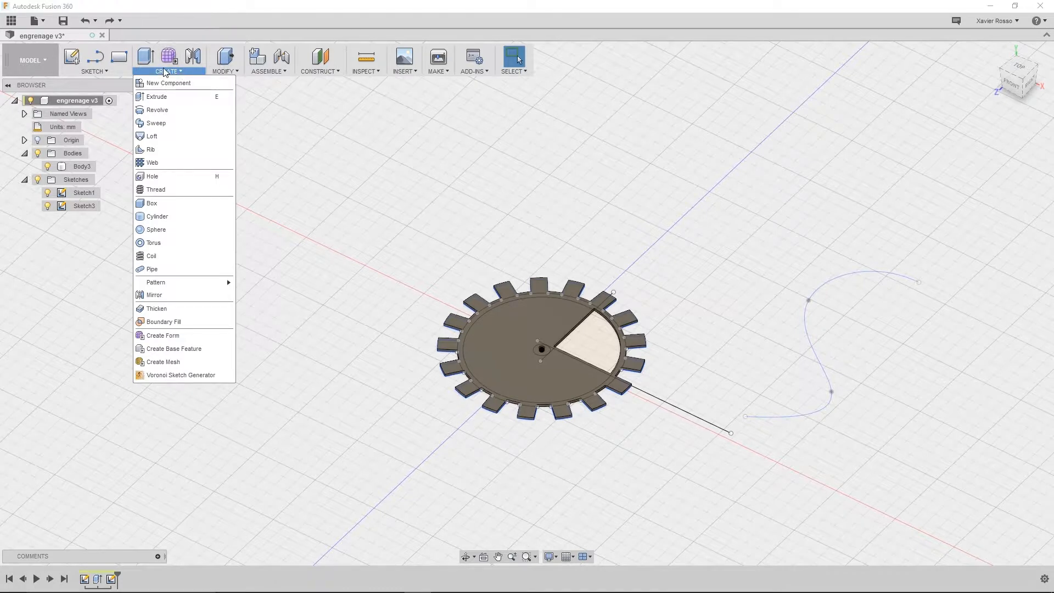
{"action": "mouse_move", "coordinate": [182, 282]}
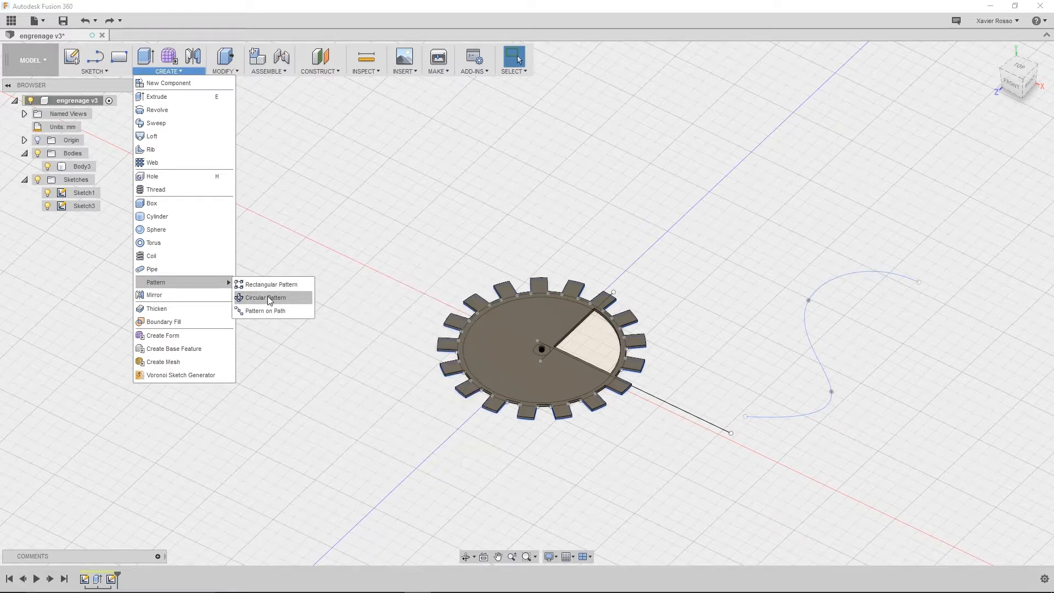
{"action": "left_click", "coordinate": [268, 296]}
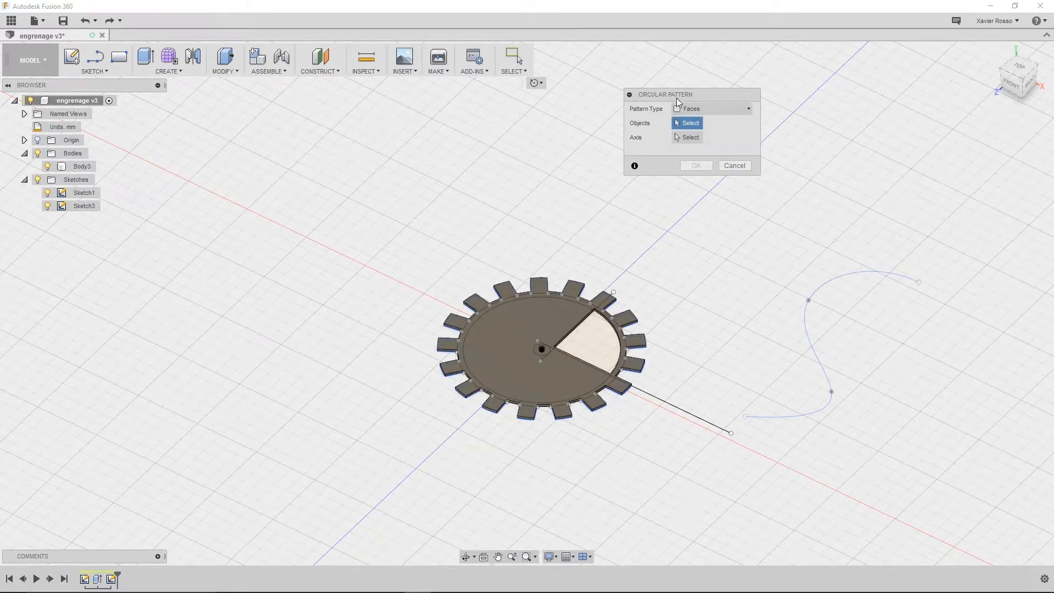
{"action": "left_click_drag", "start_coordinate": [663, 101], "coordinate": [656, 133]}
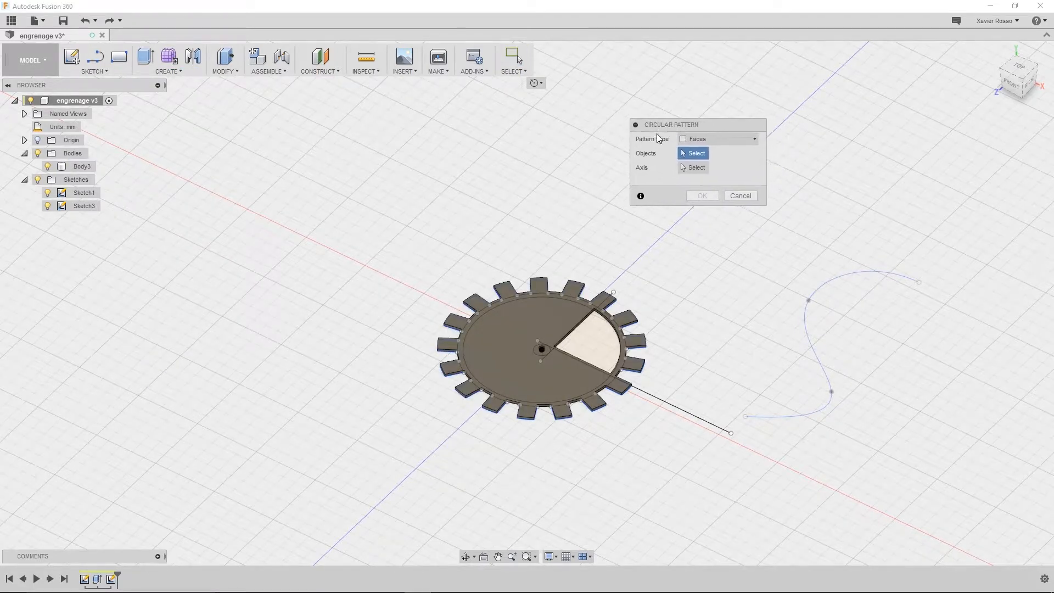
{"action": "left_click", "coordinate": [698, 137]}
{"action": "left_click", "coordinate": [706, 163]}
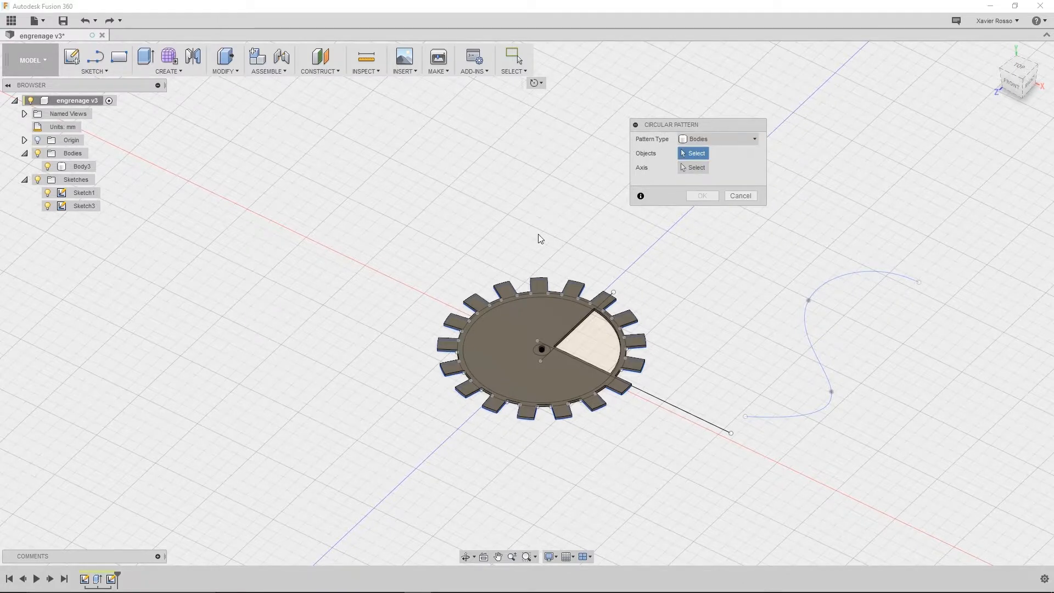
{"action": "left_click", "coordinate": [522, 330]}
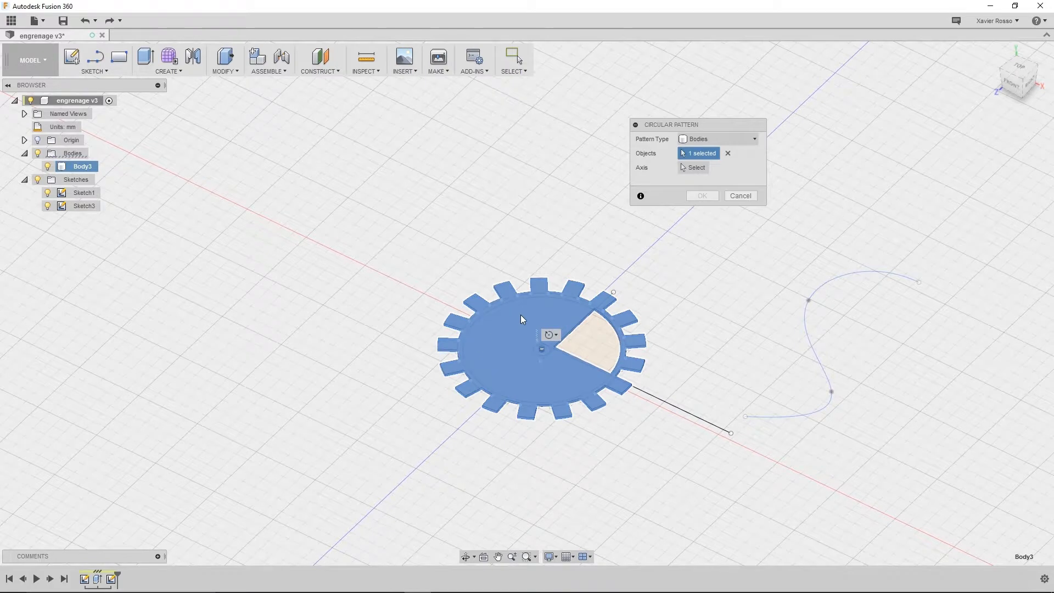
Step: Use the short vertical edge at the outer corner of a gear tooth as the circular pattern's axis
{"action": "left_click", "coordinate": [693, 168]}
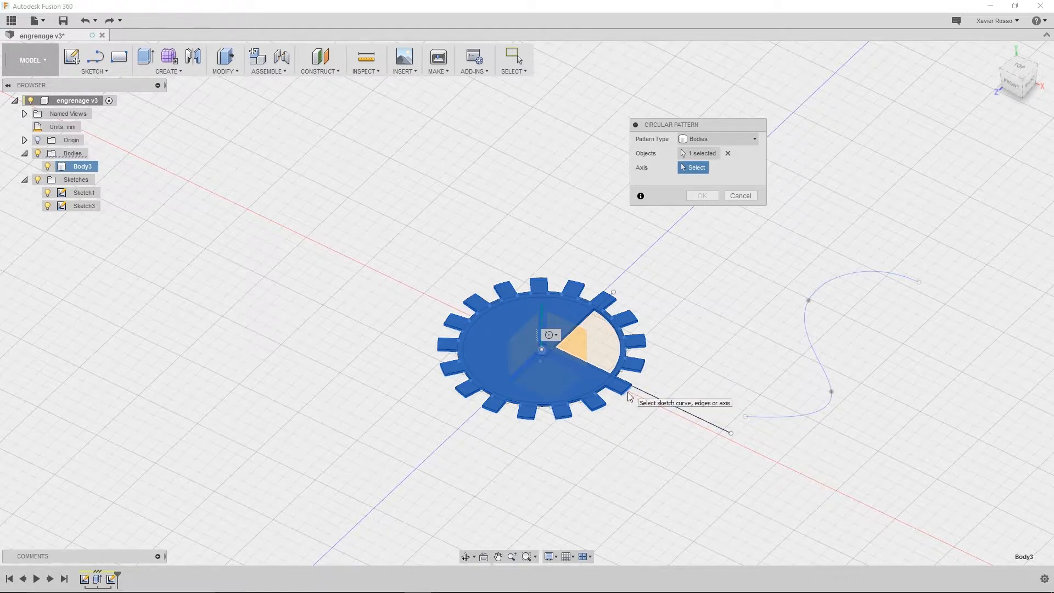
{"action": "scroll", "coordinate": [622, 398], "scroll_direction": "up", "scroll_amount": 5}
{"action": "scroll", "coordinate": [621, 397], "scroll_direction": "up", "scroll_amount": 3}
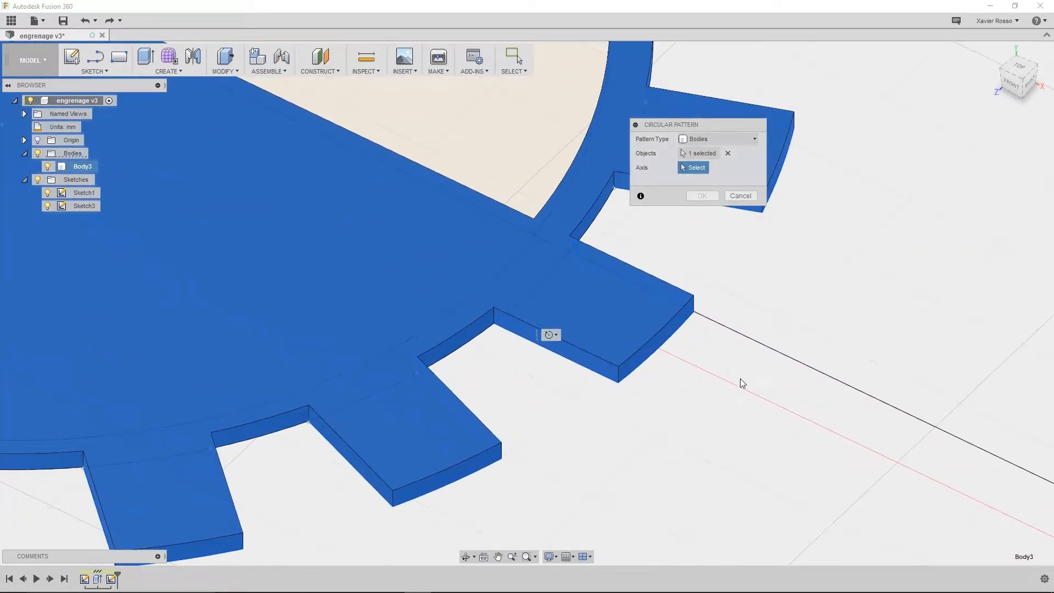
{"action": "left_click", "coordinate": [618, 376]}
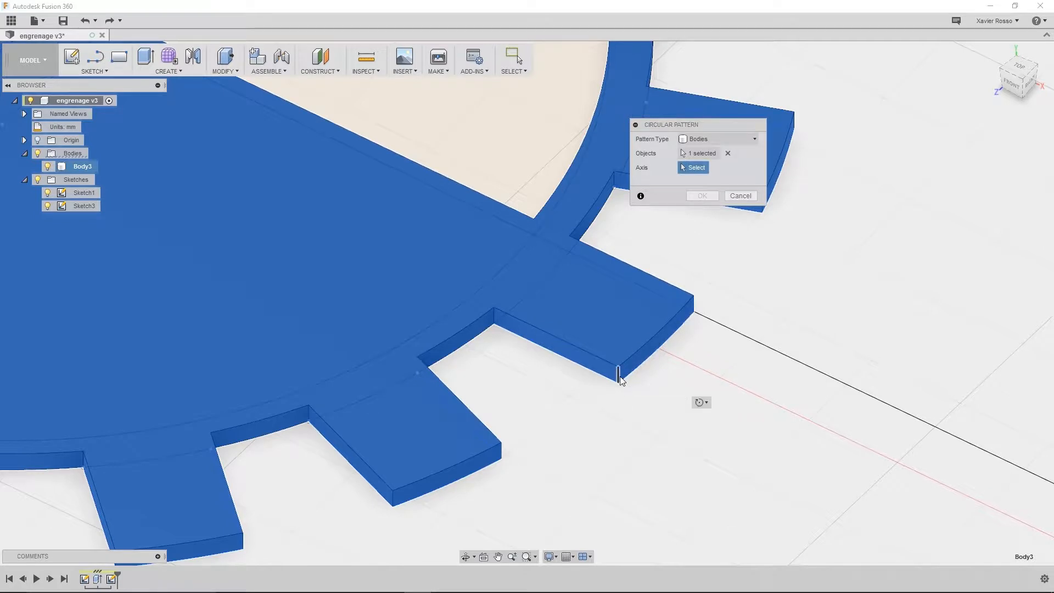
Step: Set the circular pattern's quantity to 5 and create the copies around the tooth edge
{"action": "scroll", "coordinate": [599, 410], "scroll_direction": "down", "scroll_amount": 5}
{"action": "scroll", "coordinate": [602, 414], "scroll_direction": "down", "scroll_amount": 3}
{"action": "middle_click_drag", "start_coordinate": [589, 410], "coordinate": [603, 296]}
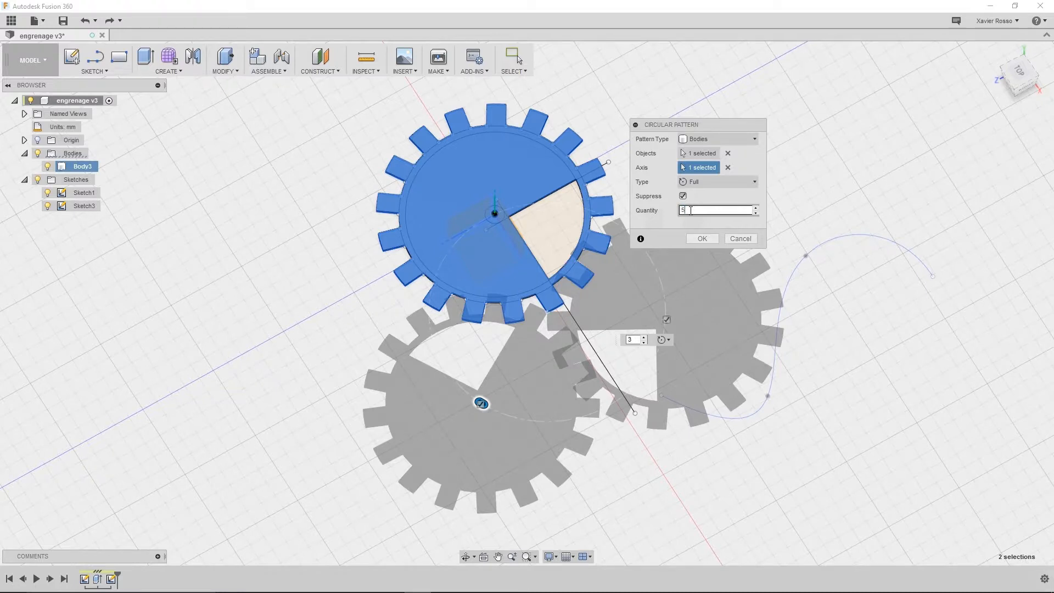
{"action": "middle_click_drag", "start_coordinate": [792, 393], "coordinate": [720, 254], "text": "shift"}
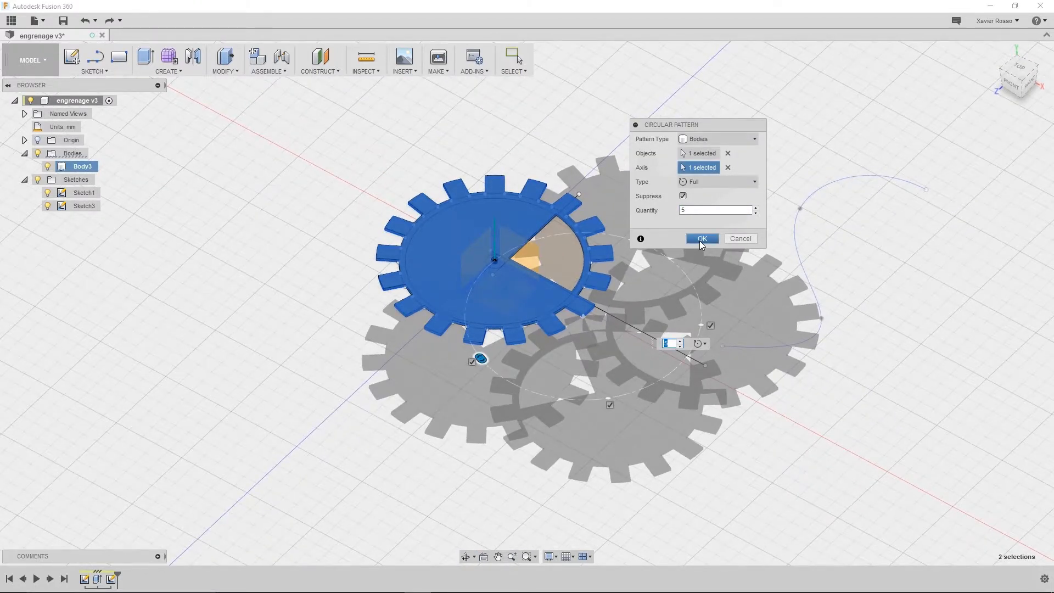
{"action": "left_click", "coordinate": [701, 238]}
Step: Examine the circular pattern from another angle, selecting each of the gear bodies in turn
{"action": "middle_click_drag", "start_coordinate": [729, 348], "coordinate": [594, 239], "text": "shift"}
{"action": "left_click", "coordinate": [595, 240]}
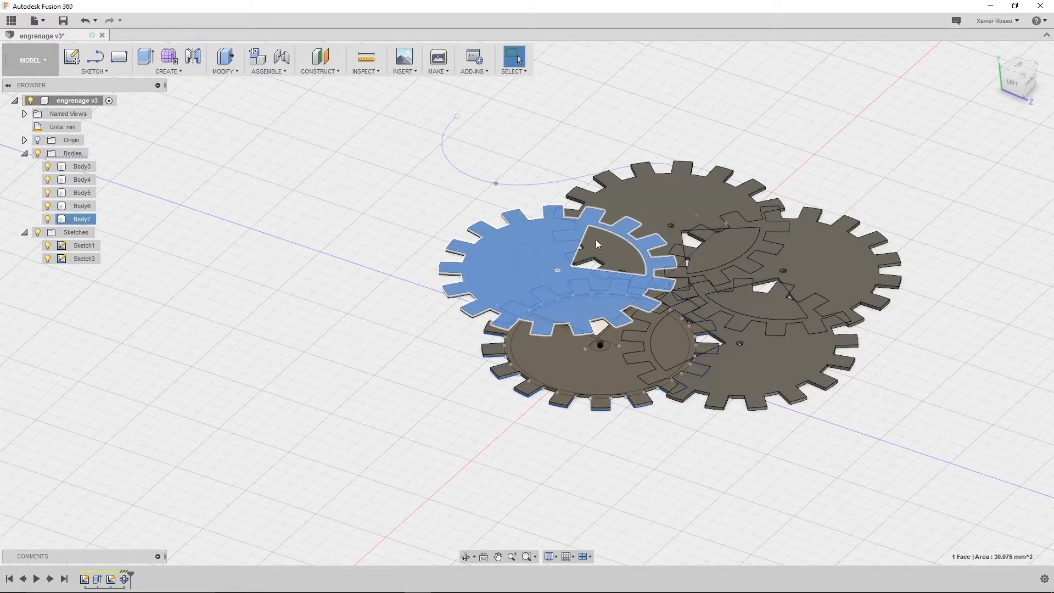
{"action": "left_click", "coordinate": [669, 195]}
{"action": "left_click", "coordinate": [847, 250]}
{"action": "left_click", "coordinate": [772, 355]}
{"action": "left_click", "coordinate": [607, 354]}
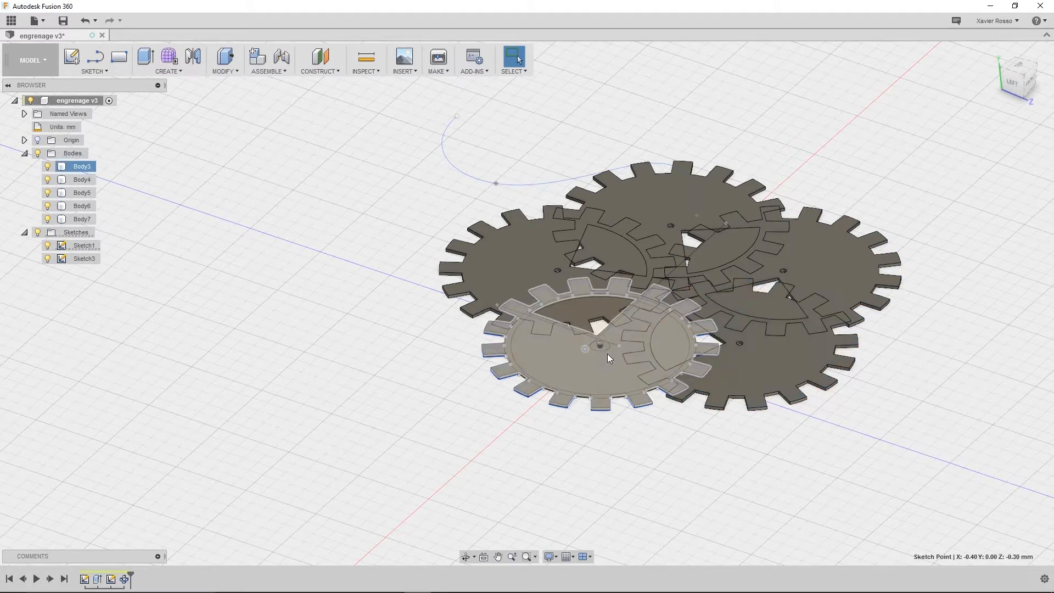
Step: Undo the circular pattern of the gear body
{"action": "key", "text": "ctrl+z"}
{"action": "middle_click_drag", "start_coordinate": [761, 328], "coordinate": [697, 357], "text": "shift"}
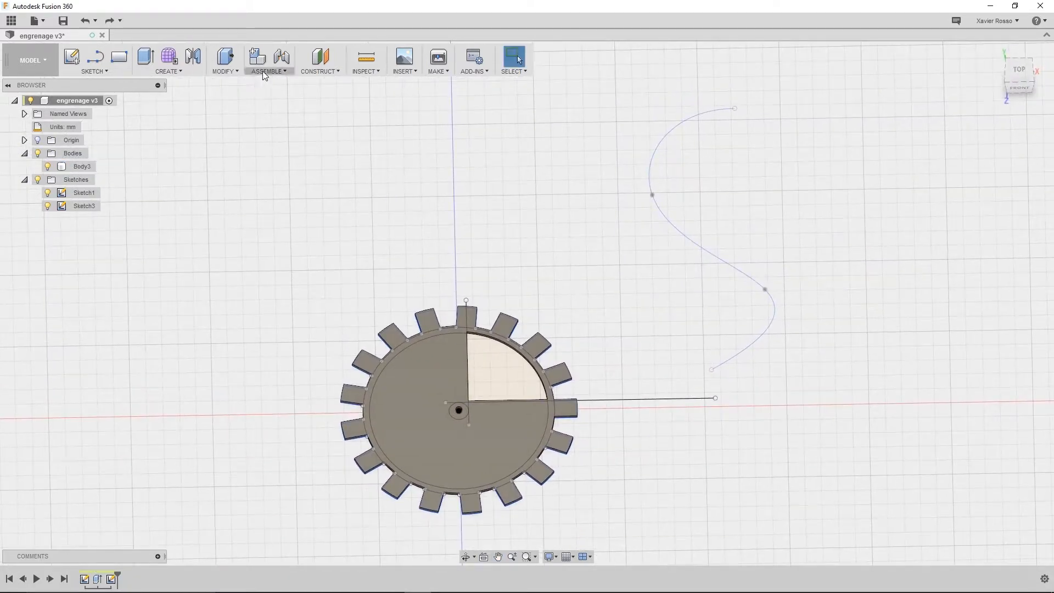
Step: Start a Pattern on Path of type Bodies and choose the gear body as the object to pattern
{"action": "left_click", "coordinate": [179, 71]}
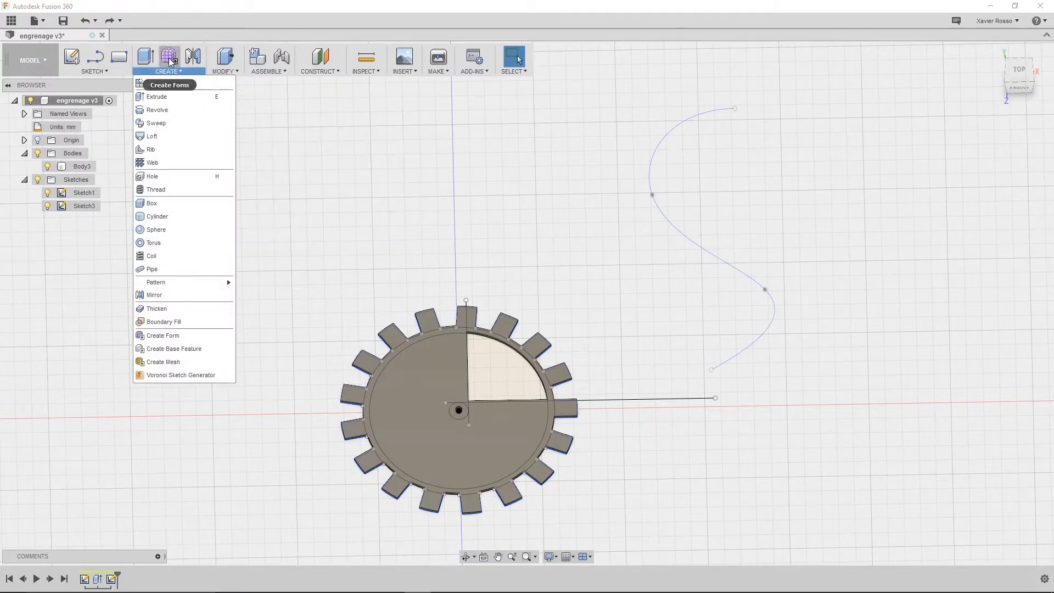
{"action": "mouse_move", "coordinate": [180, 282]}
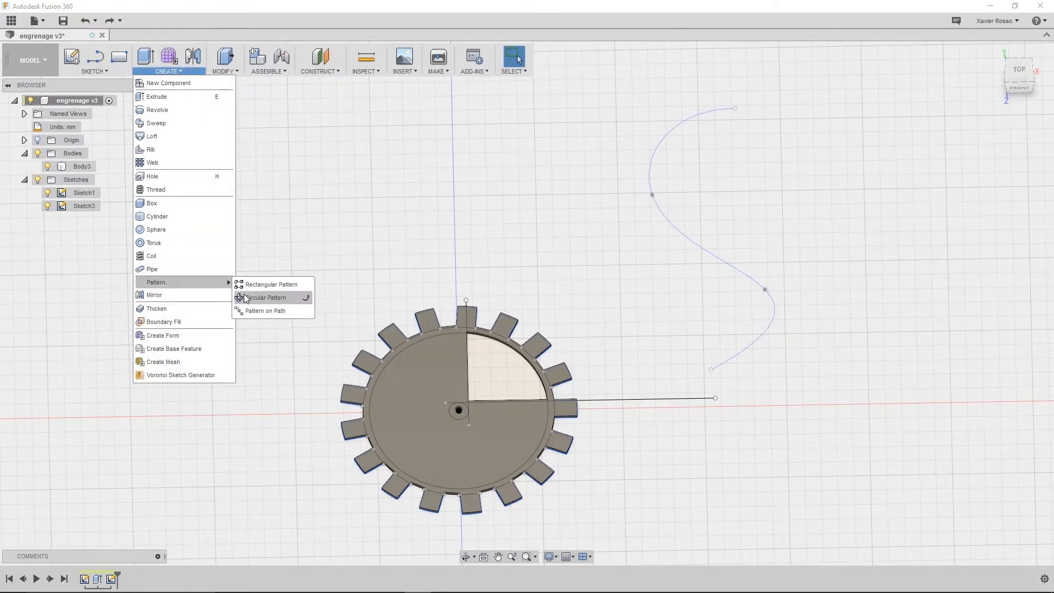
{"action": "left_click", "coordinate": [273, 312]}
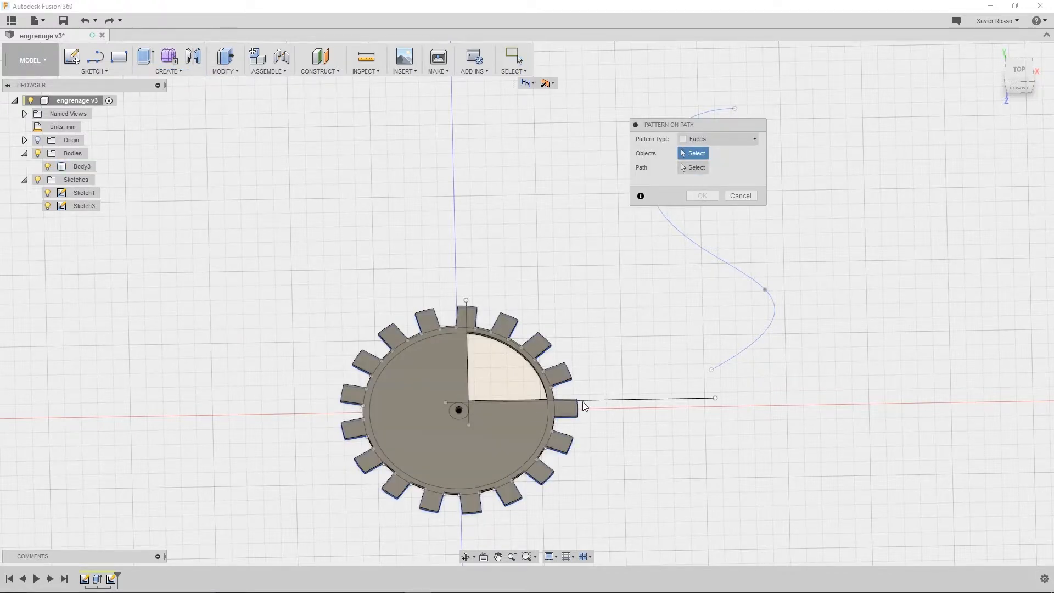
{"action": "left_click", "coordinate": [725, 139]}
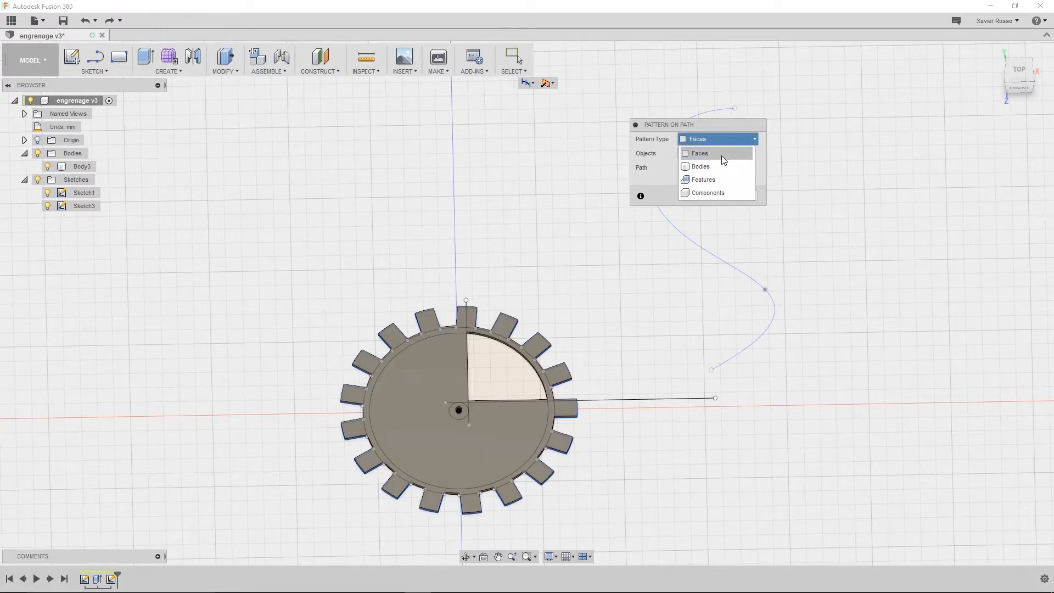
{"action": "left_click", "coordinate": [701, 167]}
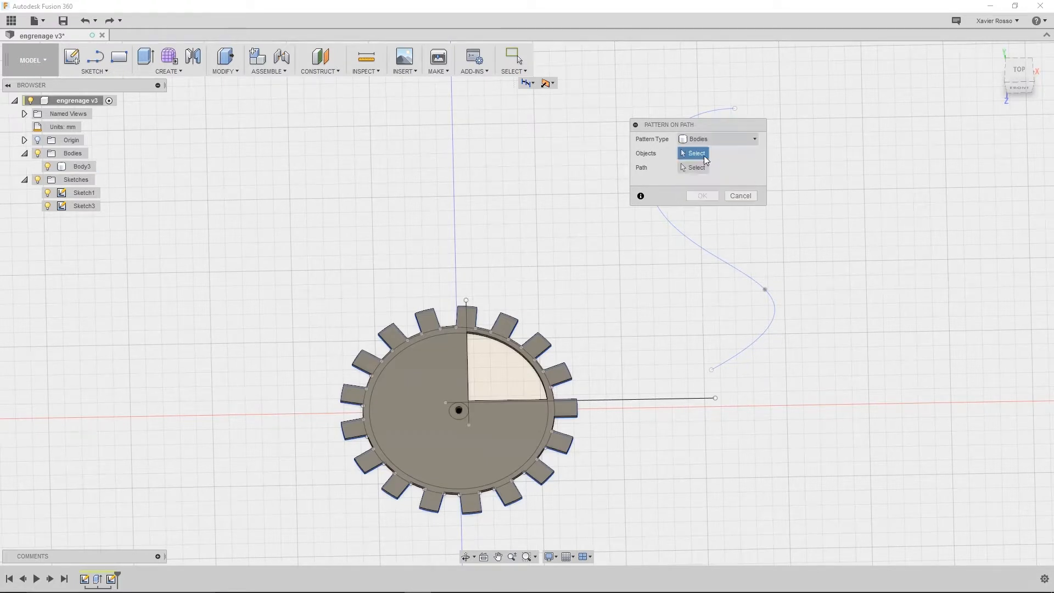
{"action": "left_click", "coordinate": [395, 419]}
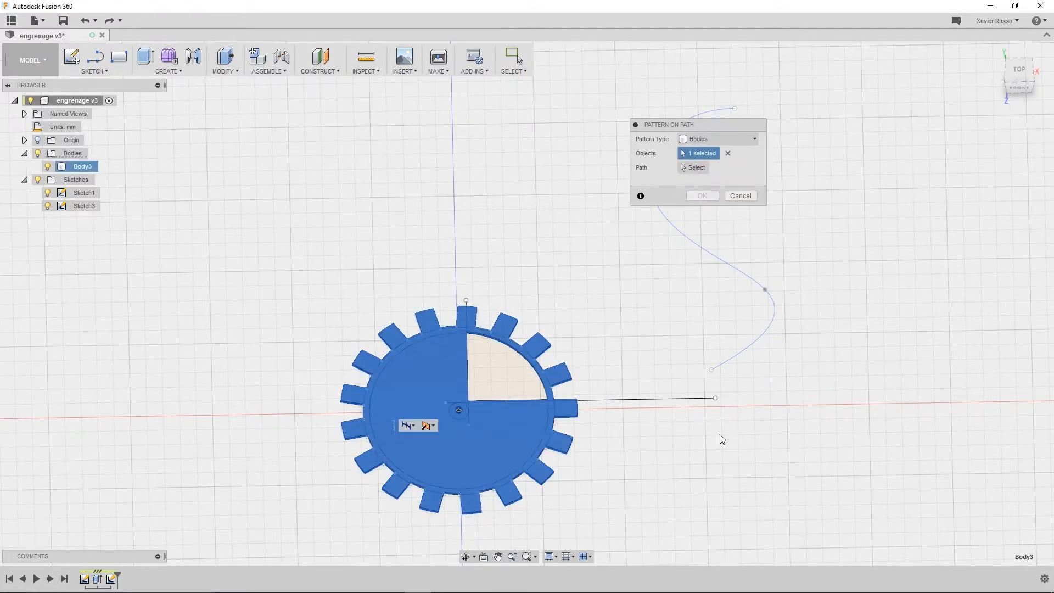
Step: Use the spline beside the gear as the path and stretch the pattern along its full length, about 13.3 mm
{"action": "left_click", "coordinate": [748, 344]}
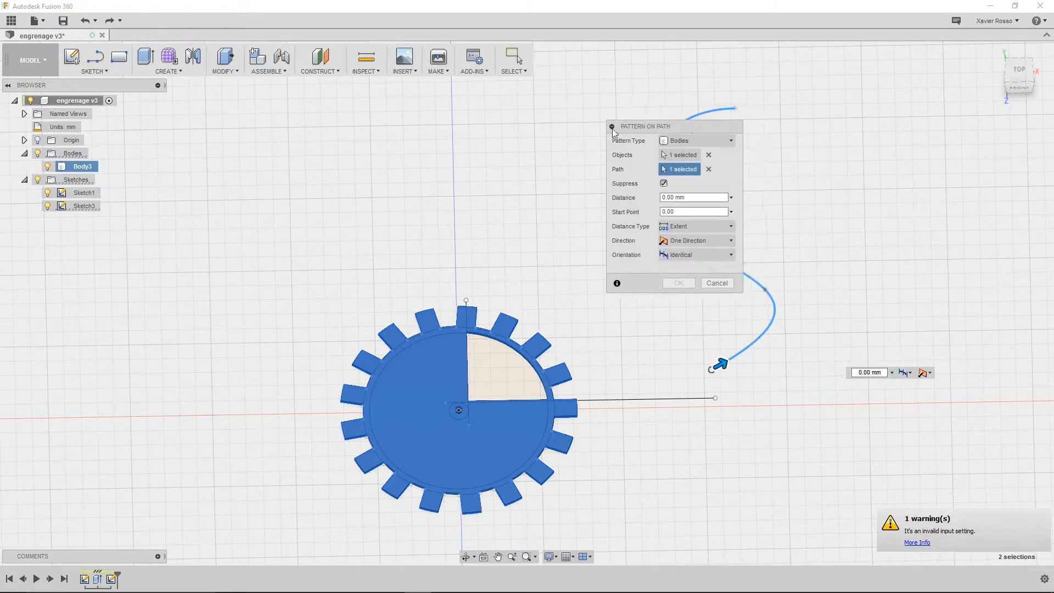
{"action": "left_click_drag", "start_coordinate": [712, 125], "coordinate": [461, 118]}
{"action": "left_click", "coordinate": [921, 531]}
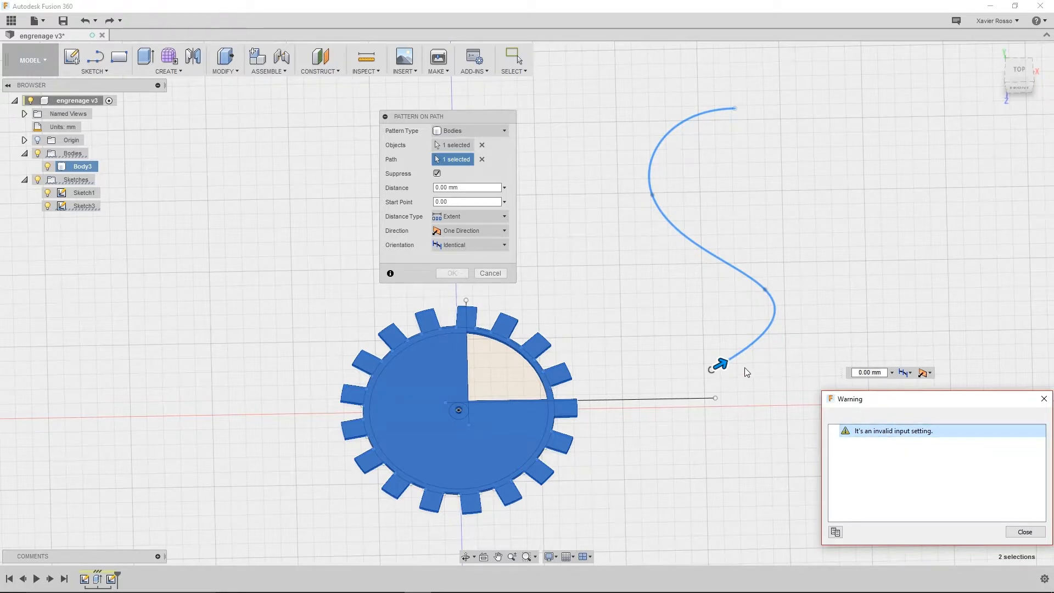
{"action": "left_click_drag", "start_coordinate": [719, 364], "coordinate": [671, 129]}
{"action": "left_click_drag", "start_coordinate": [458, 118], "coordinate": [889, 122]}
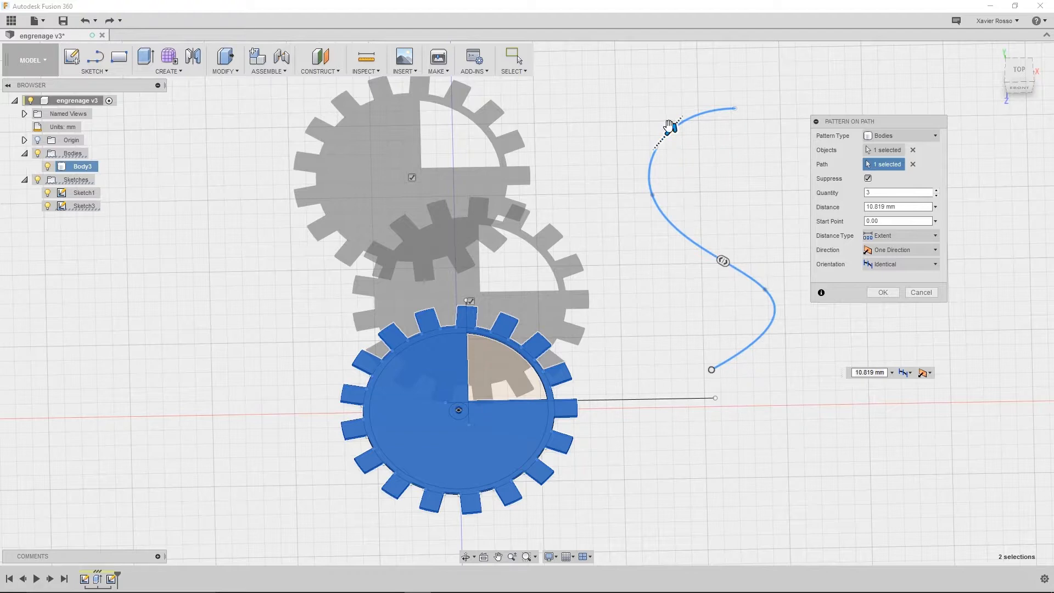
{"action": "left_click_drag", "start_coordinate": [671, 129], "coordinate": [751, 117]}
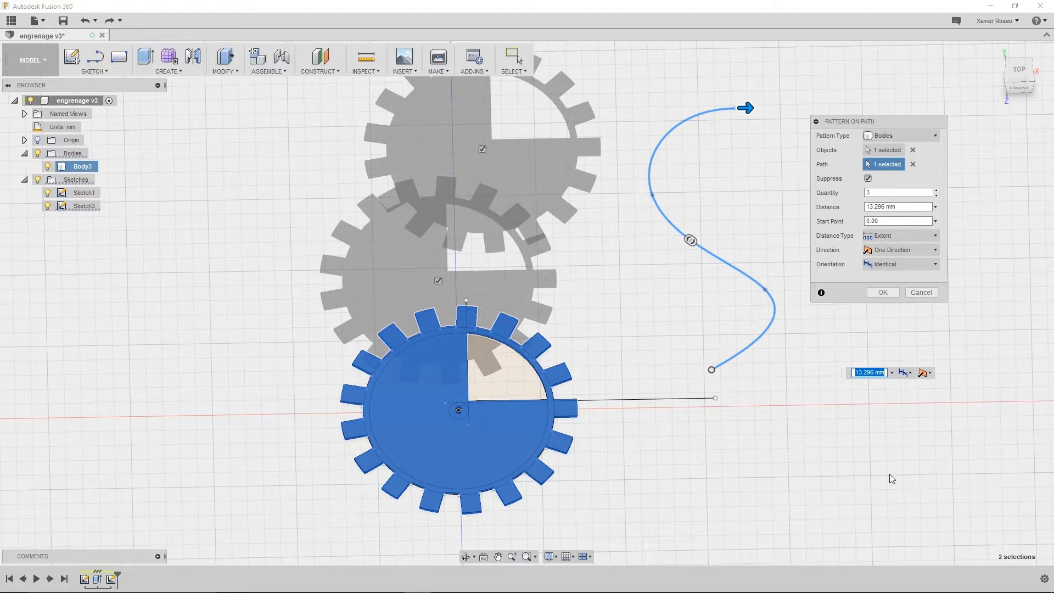
Step: Change the path pattern's distance type to Spacing
{"action": "left_click", "coordinate": [912, 206]}
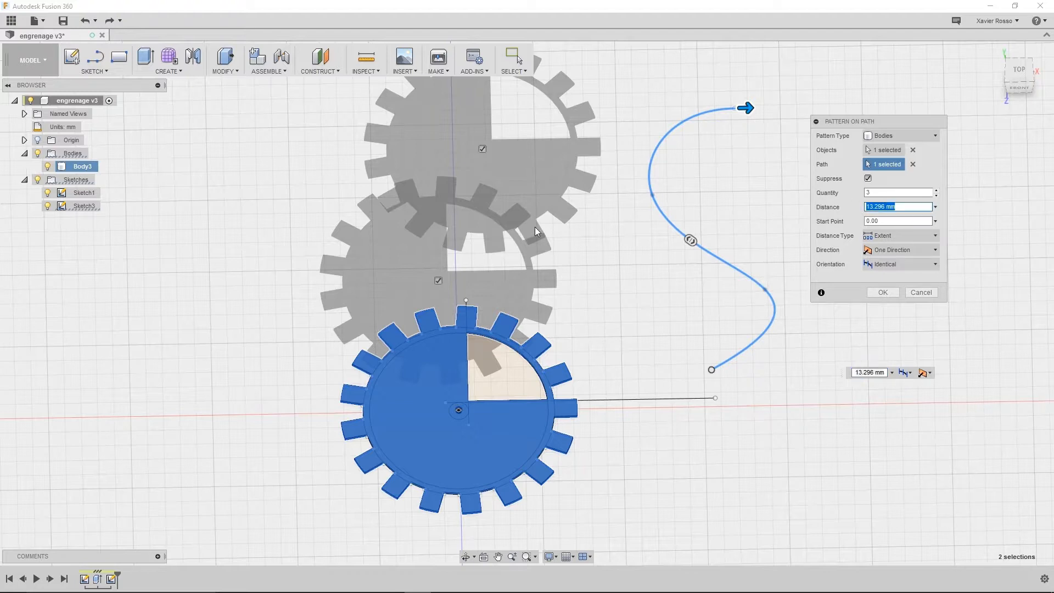
{"action": "middle_click_drag", "start_coordinate": [633, 236], "coordinate": [400, 327], "text": "shift"}
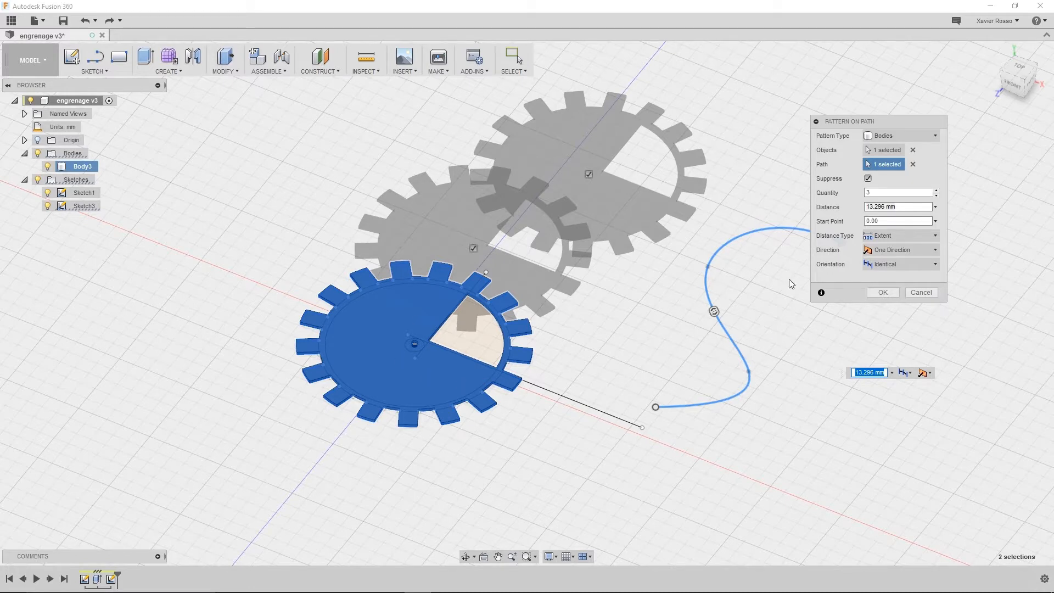
{"action": "middle_click_drag", "start_coordinate": [720, 292], "coordinate": [708, 330]}
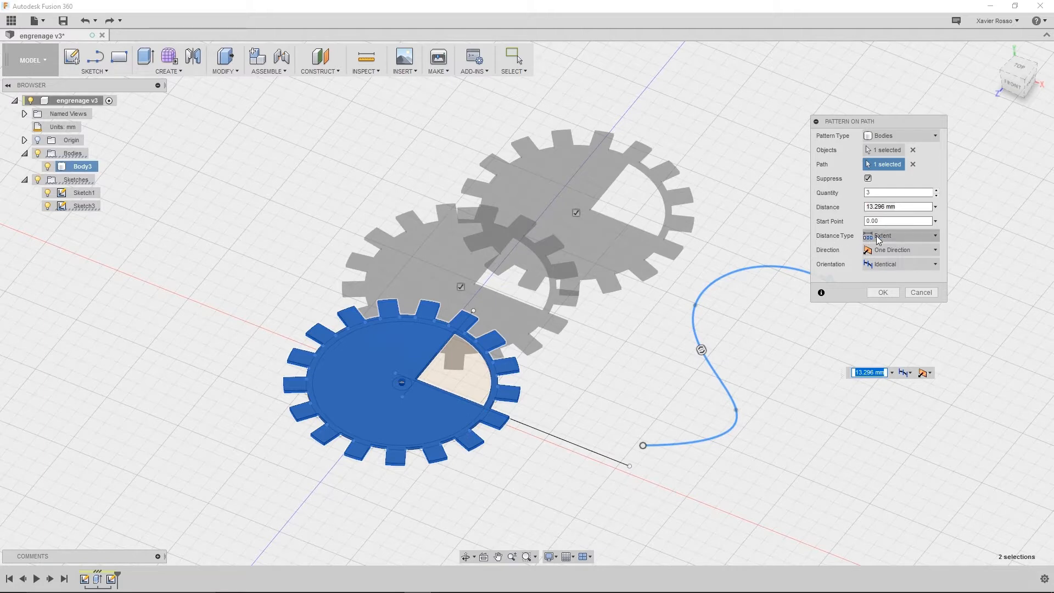
{"action": "left_click", "coordinate": [893, 235]}
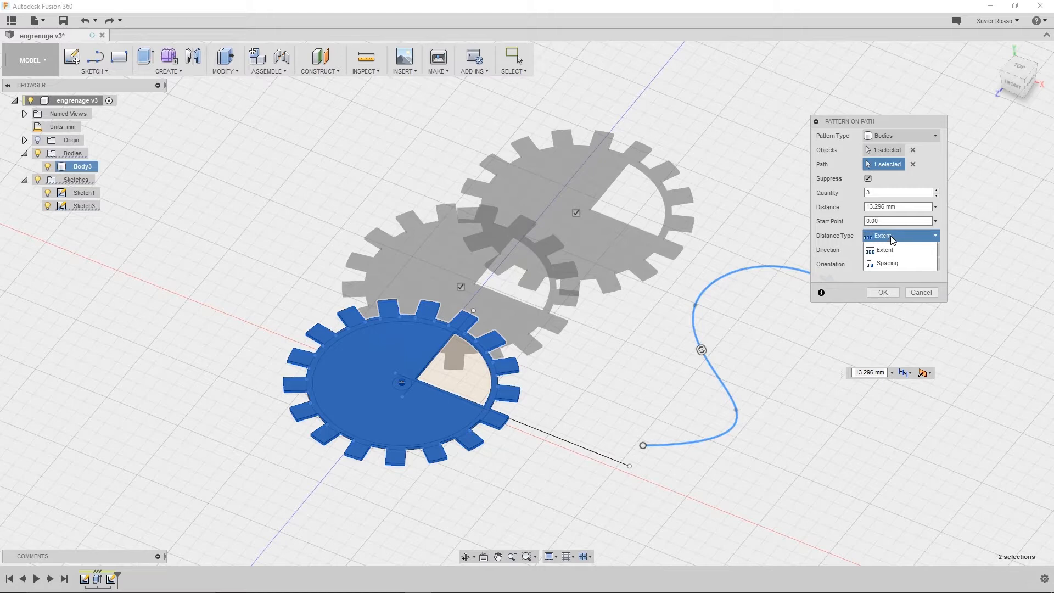
{"action": "left_click", "coordinate": [891, 210]}
{"action": "left_click", "coordinate": [902, 207]}
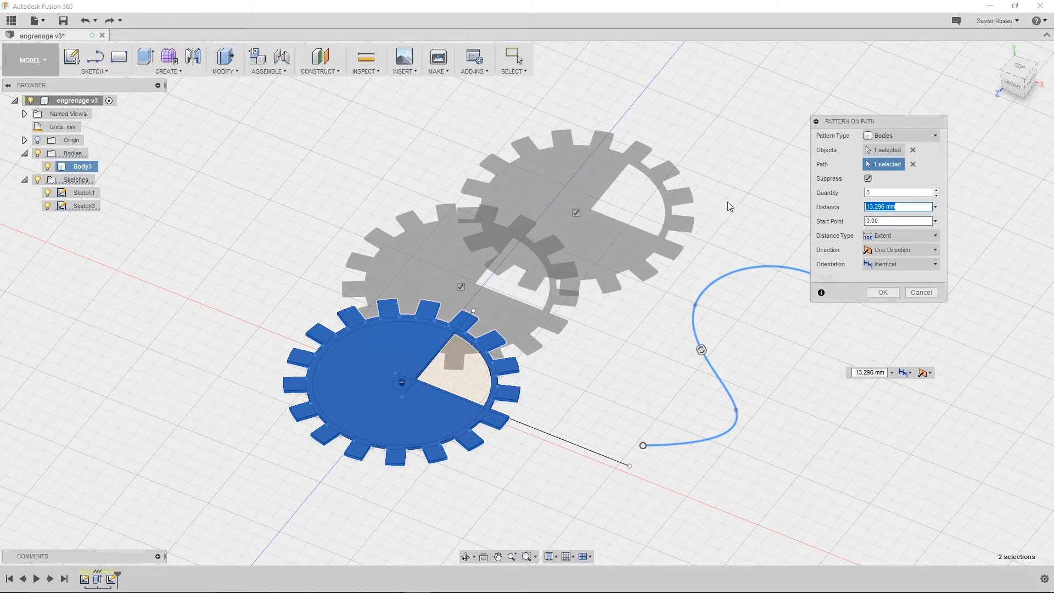
{"action": "left_click", "coordinate": [921, 235]}
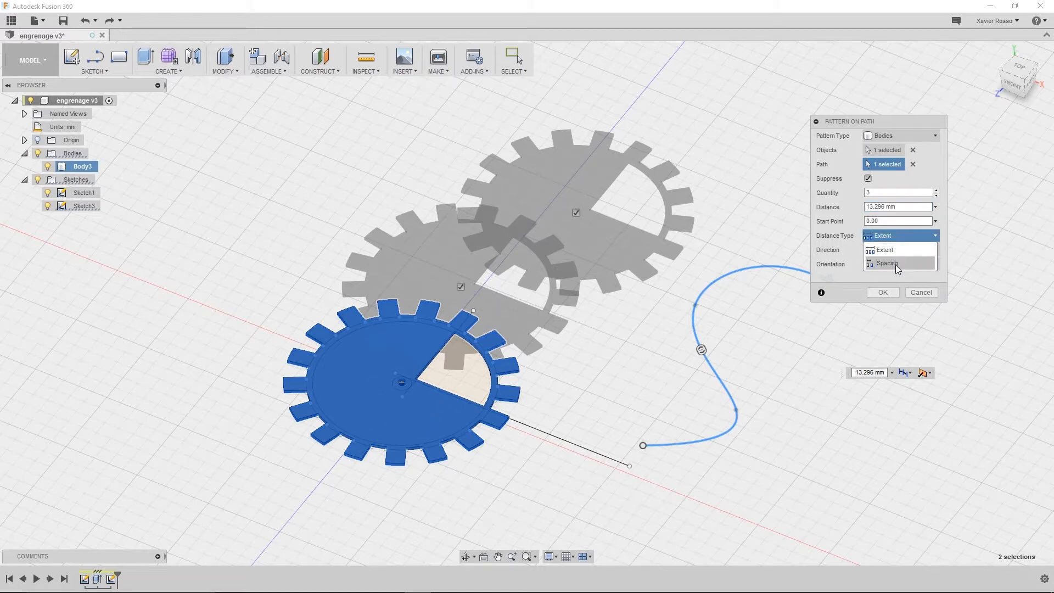
{"action": "left_click", "coordinate": [896, 264]}
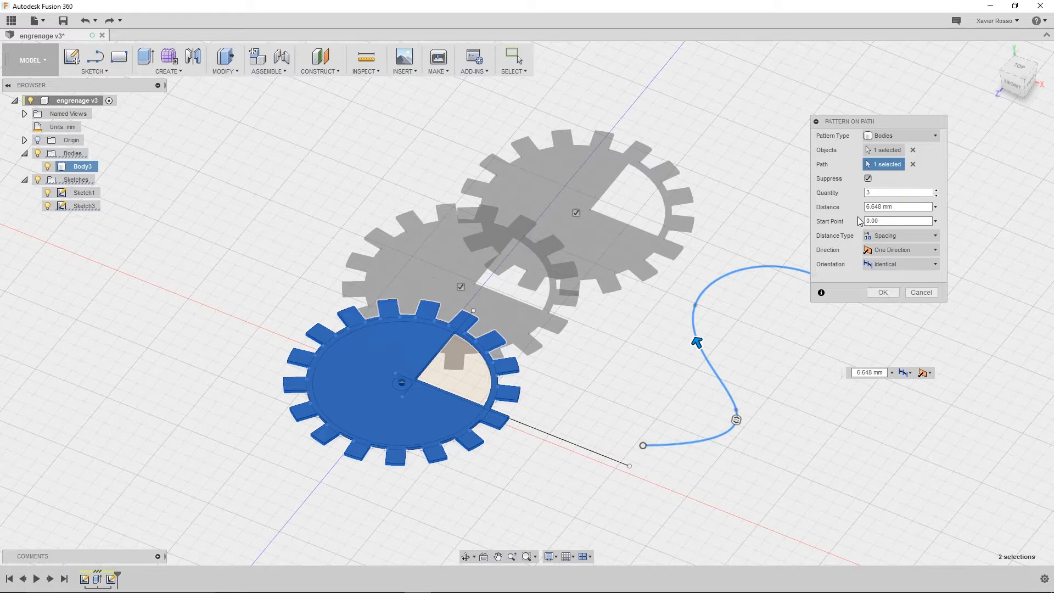
Step: Set the path pattern's distance type back to Extent and create the gear copies
{"action": "left_click", "coordinate": [910, 207]}
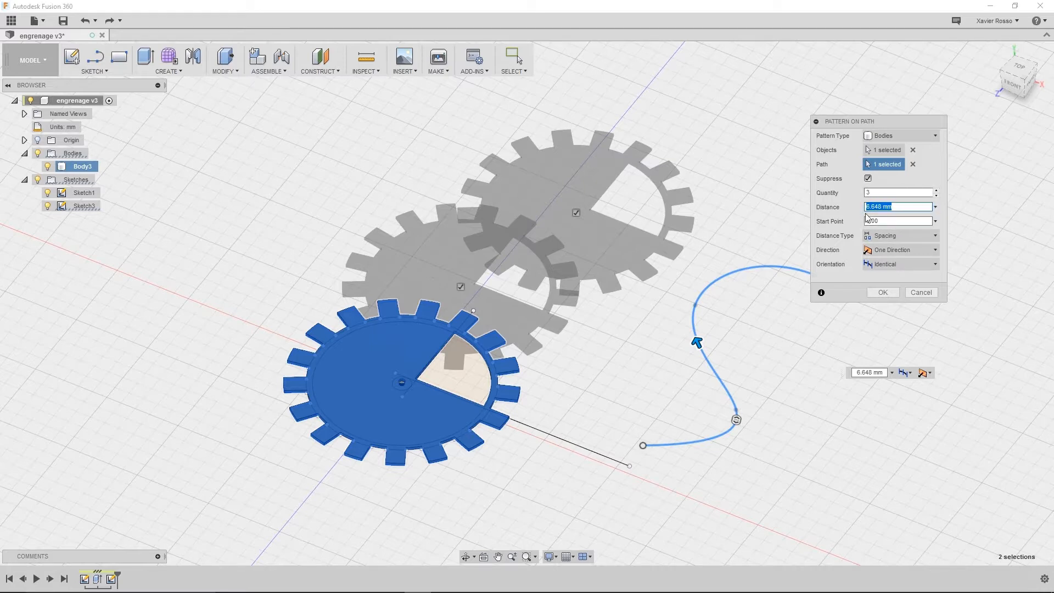
{"action": "left_click", "coordinate": [897, 240]}
{"action": "left_click", "coordinate": [885, 250]}
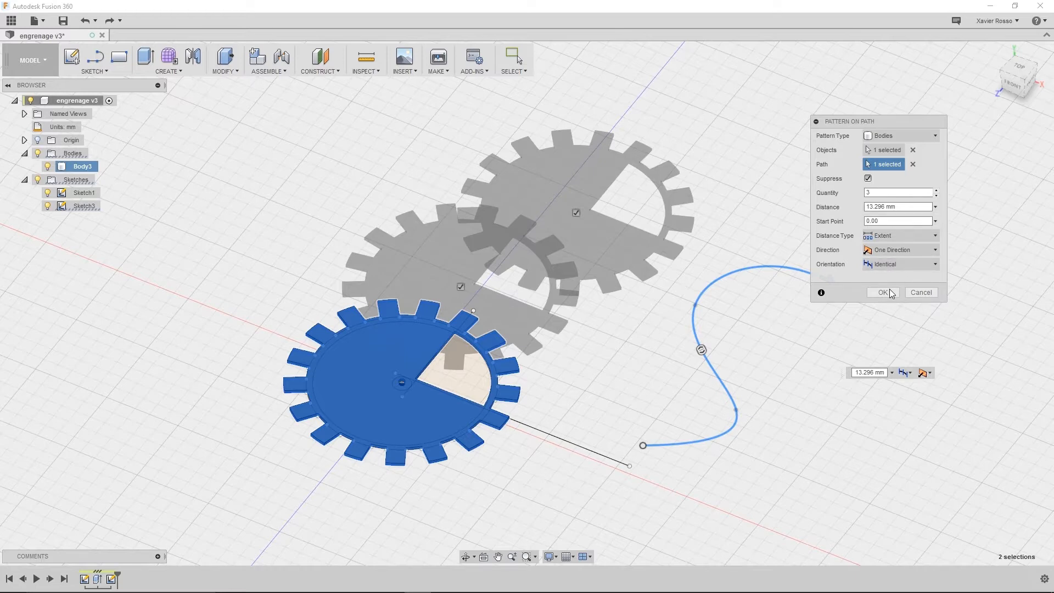
{"action": "left_click", "coordinate": [882, 292]}
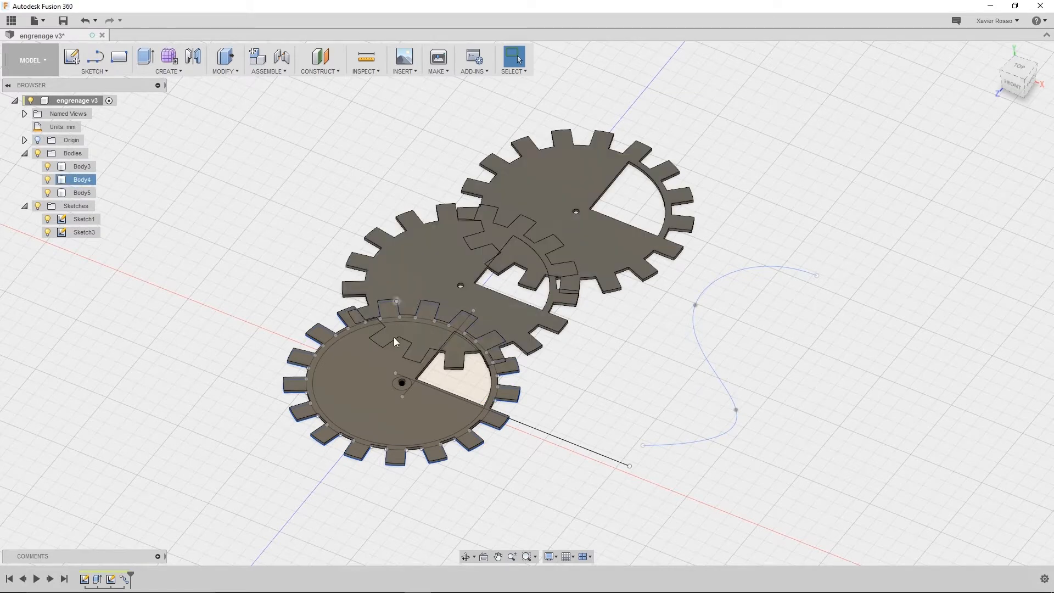
Step: Select each of the path pattern's gears for inspection and undo the pattern
{"action": "left_click", "coordinate": [354, 385]}
{"action": "left_click", "coordinate": [386, 268]}
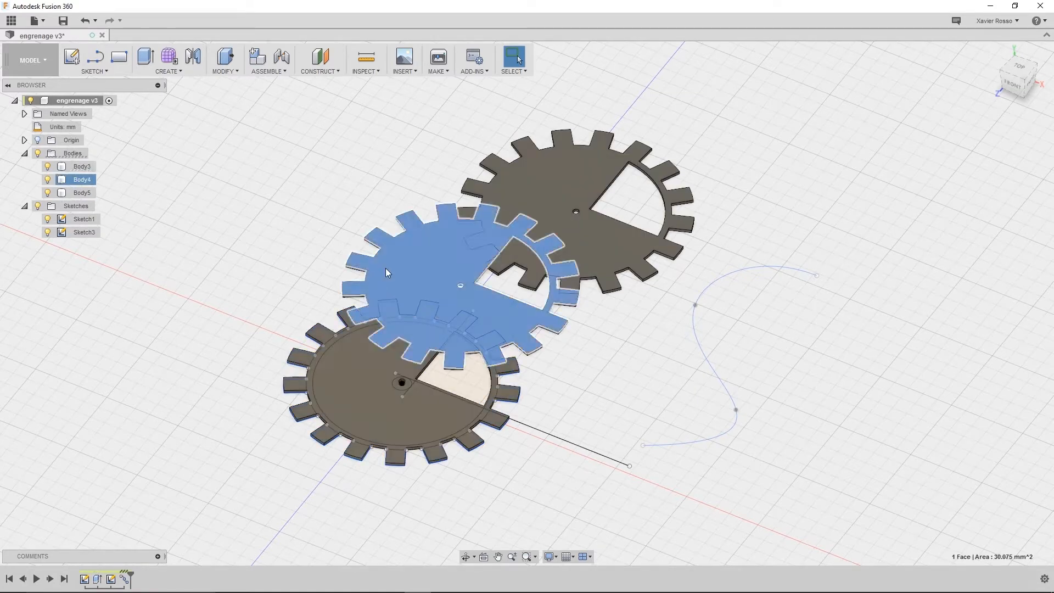
{"action": "left_click", "coordinate": [542, 206]}
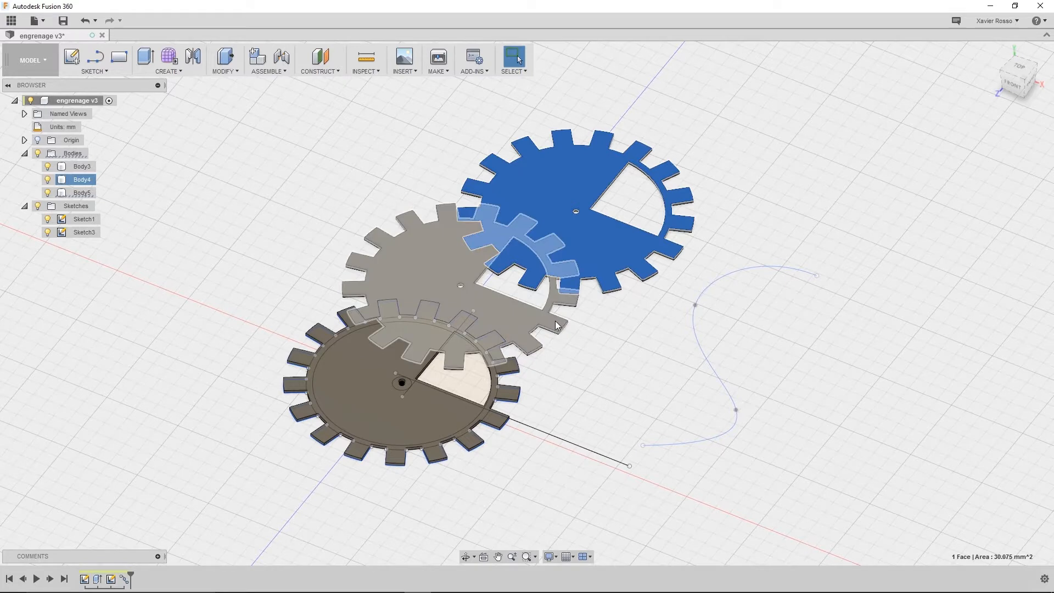
{"action": "key", "text": "ctrl+z"}
Step: Start a circular pattern and set its pattern type to Faces
{"action": "scroll", "coordinate": [433, 405], "scroll_direction": "up", "scroll_amount": 5}
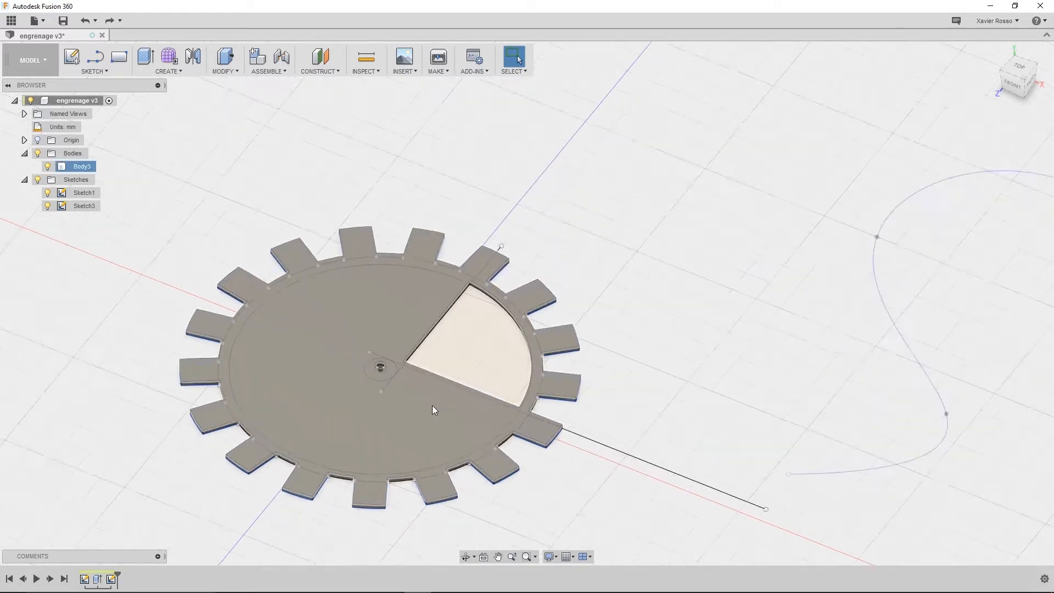
{"action": "middle_click_drag", "start_coordinate": [534, 374], "coordinate": [618, 374], "text": "shift"}
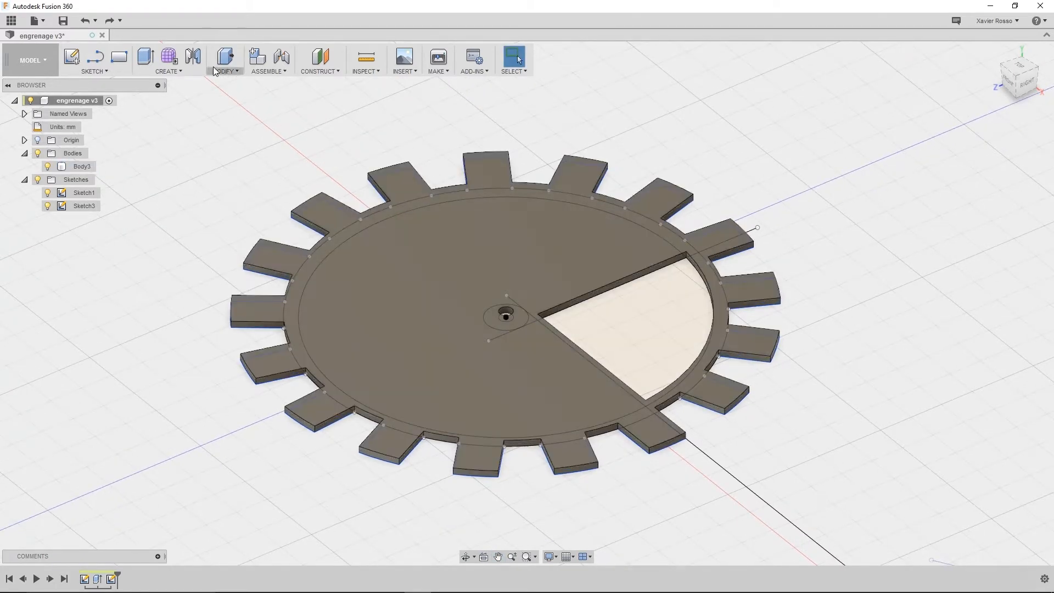
{"action": "left_click", "coordinate": [178, 72]}
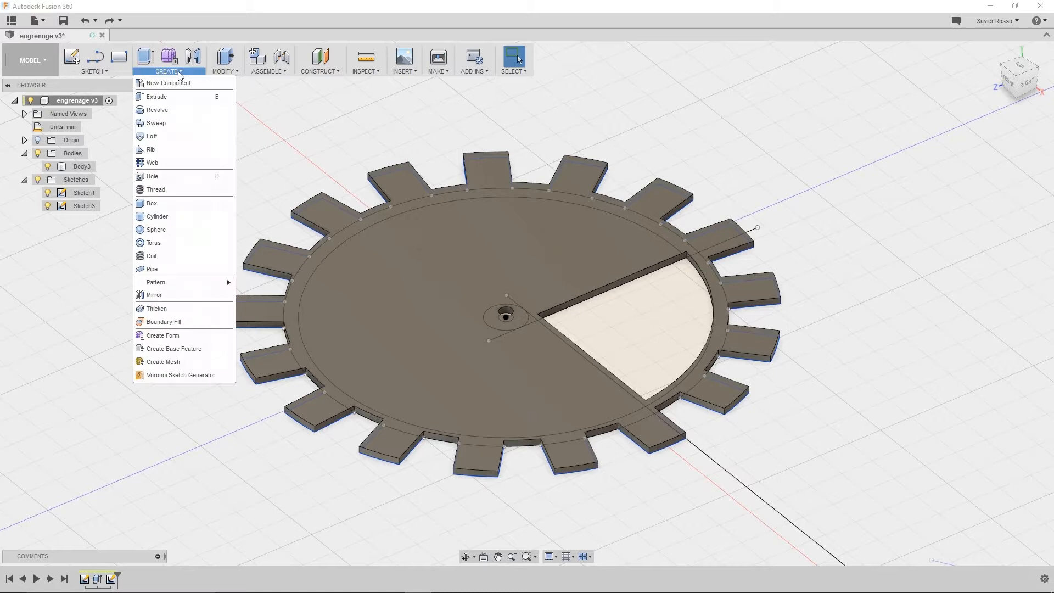
{"action": "mouse_move", "coordinate": [167, 283]}
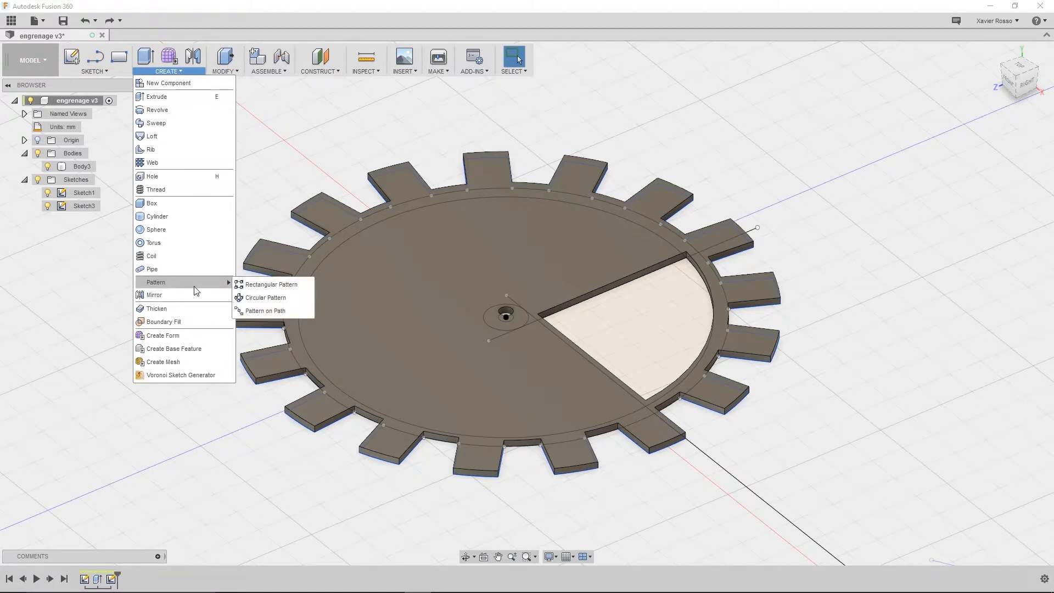
{"action": "left_click", "coordinate": [275, 298]}
{"action": "middle_click_drag", "start_coordinate": [591, 296], "coordinate": [613, 318]}
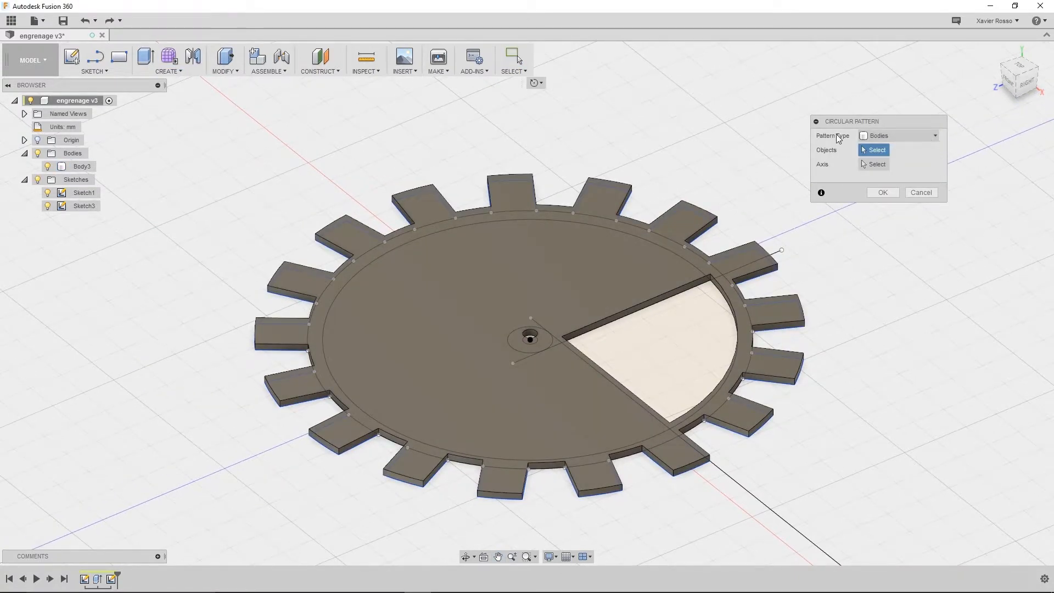
{"action": "left_click", "coordinate": [890, 136]}
{"action": "left_click", "coordinate": [896, 147]}
Step: Choose the three inner side faces of the gear's quarter-circle cutout as the objects to pattern
{"action": "scroll", "coordinate": [647, 321], "scroll_direction": "up", "scroll_amount": 4}
{"action": "left_click", "coordinate": [635, 293]}
{"action": "middle_click_drag", "start_coordinate": [646, 342], "coordinate": [732, 275], "text": "shift"}
{"action": "left_click", "coordinate": [702, 281]}
{"action": "left_click", "coordinate": [771, 354]}
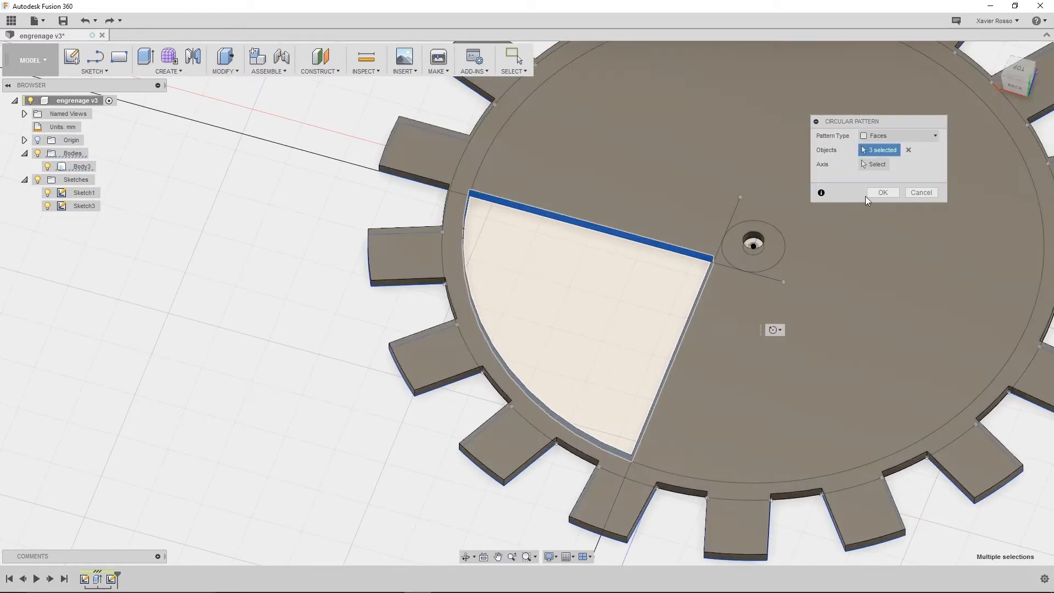
Step: Use the vertical origin axis through the gear's centre hole as the circular pattern's axis
{"action": "left_click", "coordinate": [873, 164]}
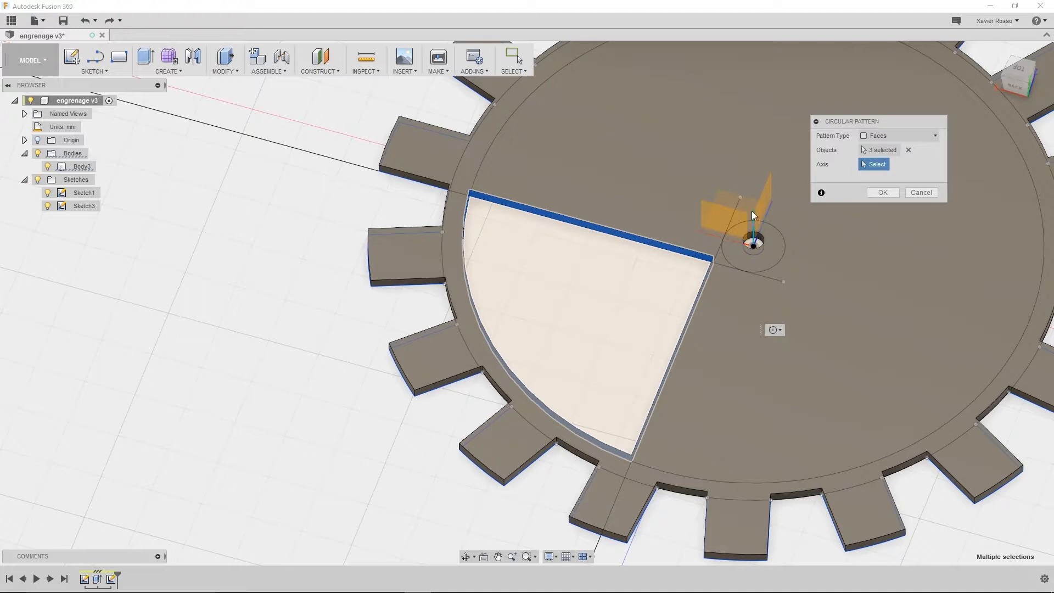
{"action": "middle_click_drag", "start_coordinate": [758, 121], "coordinate": [563, 189]}
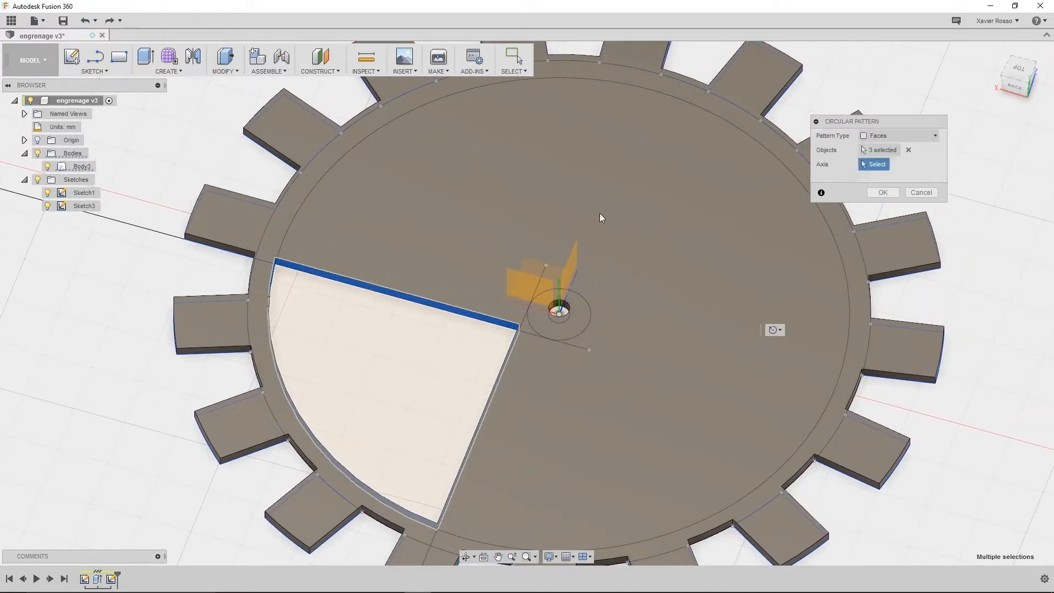
{"action": "middle_click_drag", "start_coordinate": [656, 381], "coordinate": [595, 332], "text": "shift"}
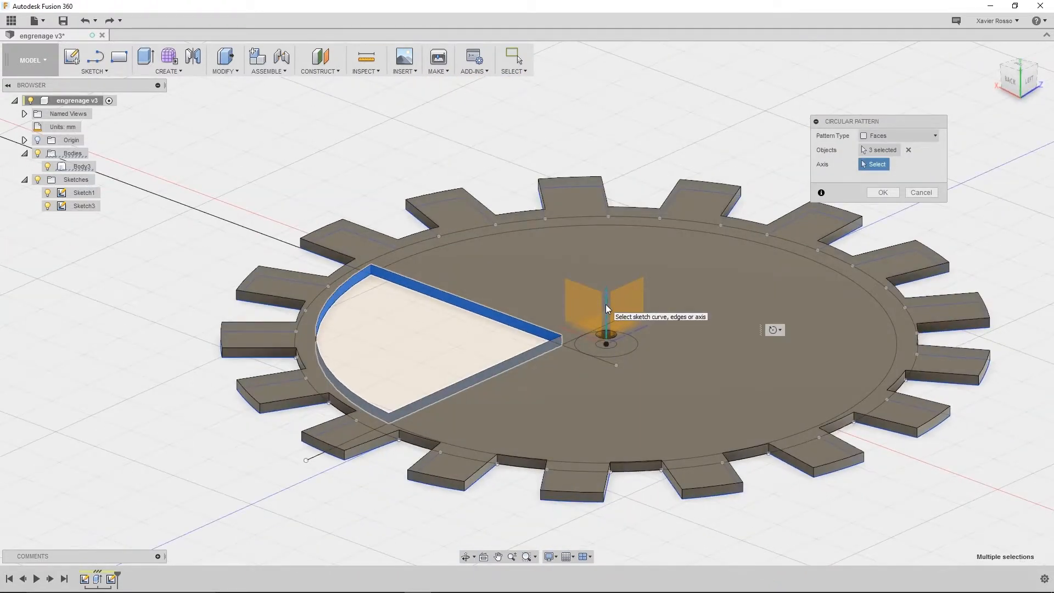
{"action": "left_click", "coordinate": [606, 306]}
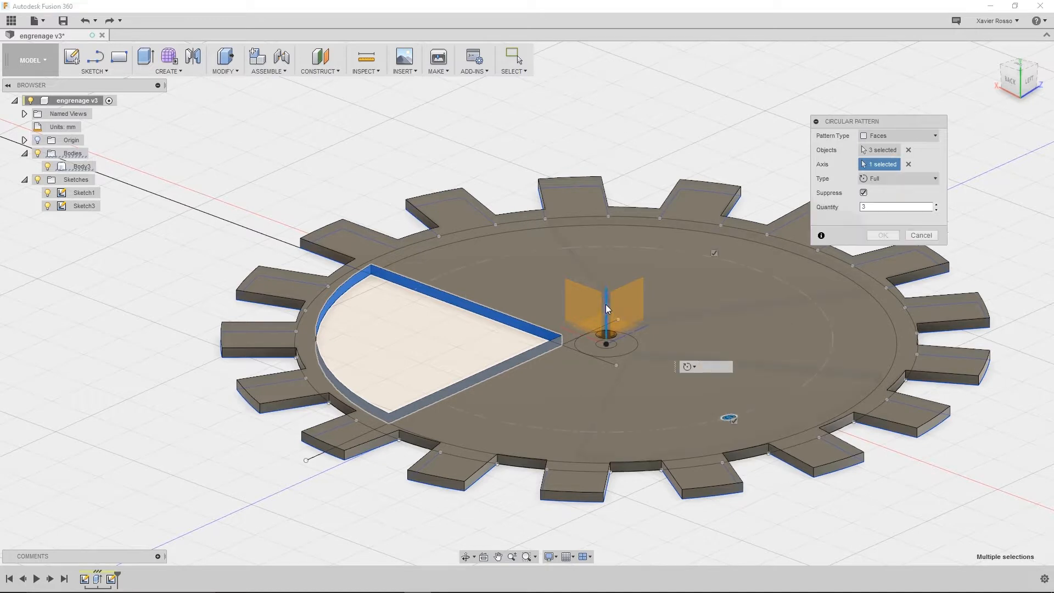
Step: Examine the preview of the patterned cutout faces on the gear from several angles
{"action": "middle_click_drag", "start_coordinate": [595, 396], "coordinate": [530, 368], "text": "shift"}
{"action": "scroll", "coordinate": [673, 431], "scroll_direction": "down", "scroll_amount": 3}
{"action": "middle_click_drag", "start_coordinate": [645, 475], "coordinate": [676, 481], "text": "shift"}
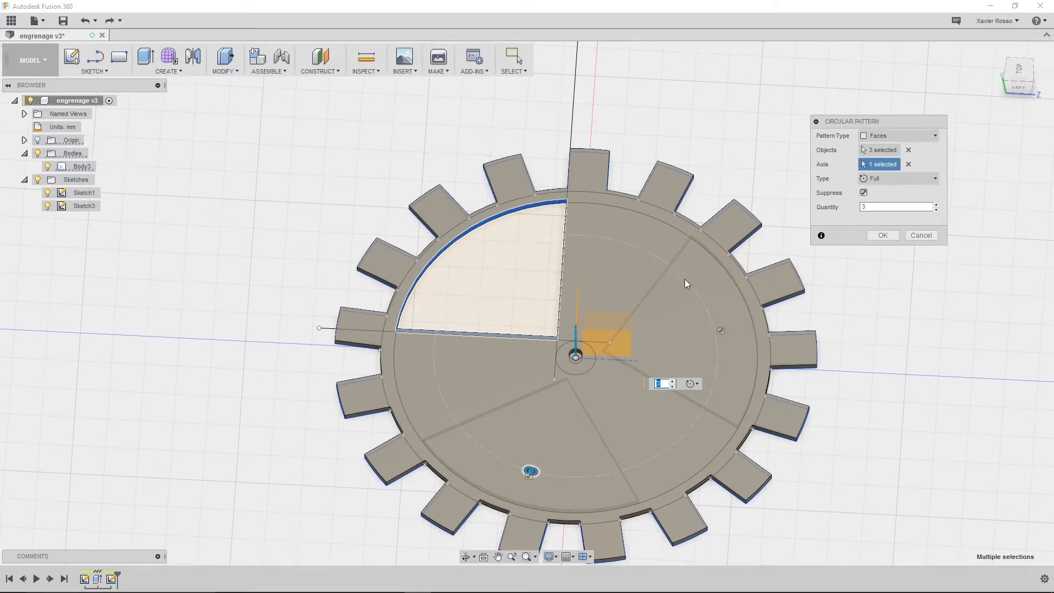
{"action": "scroll", "coordinate": [657, 286], "scroll_direction": "up", "scroll_amount": 5}
{"action": "middle_click_drag", "start_coordinate": [671, 301], "coordinate": [610, 410], "text": "shift"}
{"action": "scroll", "coordinate": [611, 410], "scroll_direction": "down", "scroll_amount": 6}
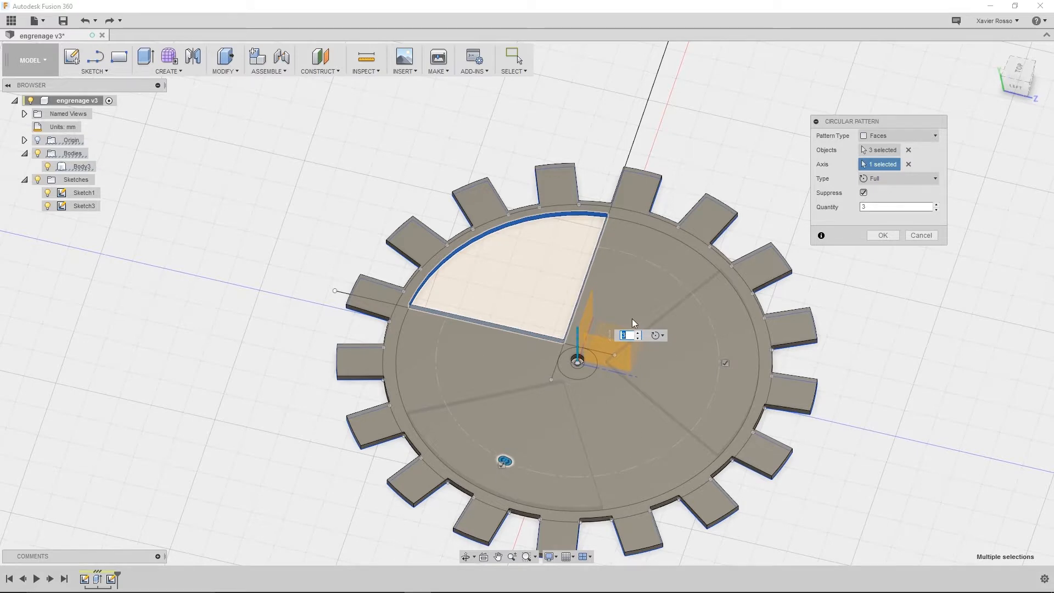
Step: Set the circular pattern to produce four evenly spaced quarter cutouts around the gear's centre and create it
{"action": "double_click", "coordinate": [866, 207]}
{"action": "left_click", "coordinate": [883, 235]}
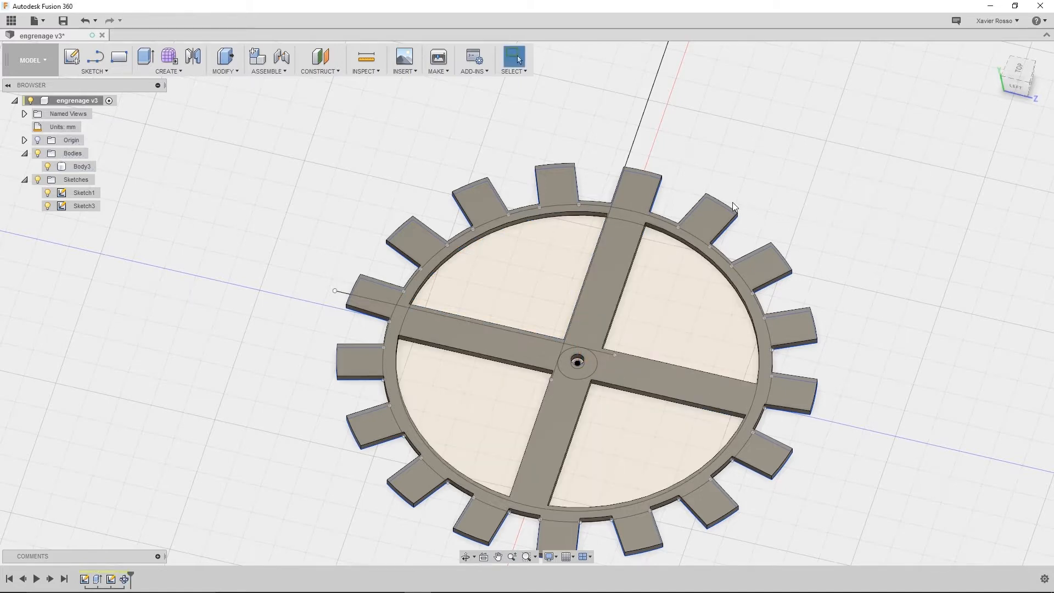
{"action": "left_click", "coordinate": [703, 203]}
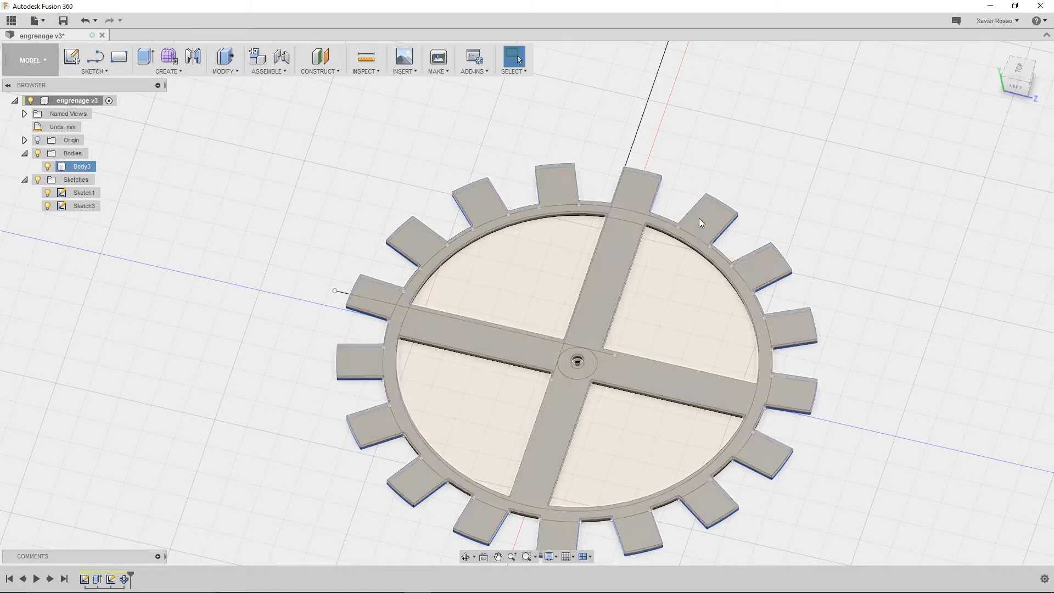
{"action": "middle_click_drag", "start_coordinate": [555, 373], "coordinate": [509, 310], "text": "shift"}
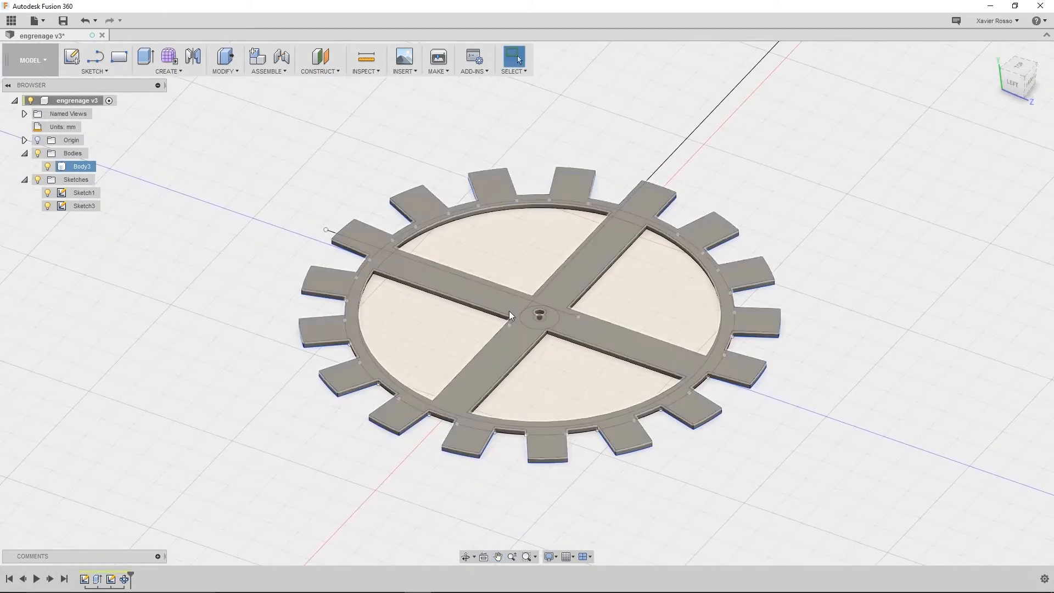
{"action": "scroll", "coordinate": [509, 310], "scroll_direction": "up", "scroll_amount": 5}
{"action": "middle_click_drag", "start_coordinate": [562, 339], "coordinate": [511, 318]}
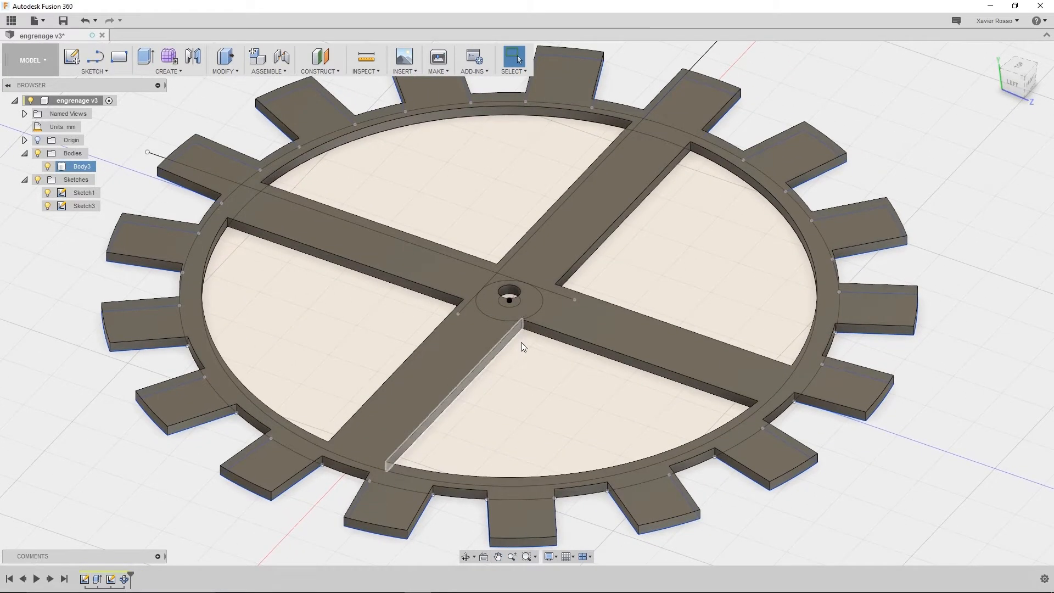
{"action": "scroll", "coordinate": [522, 343], "scroll_direction": "down", "scroll_amount": 1}
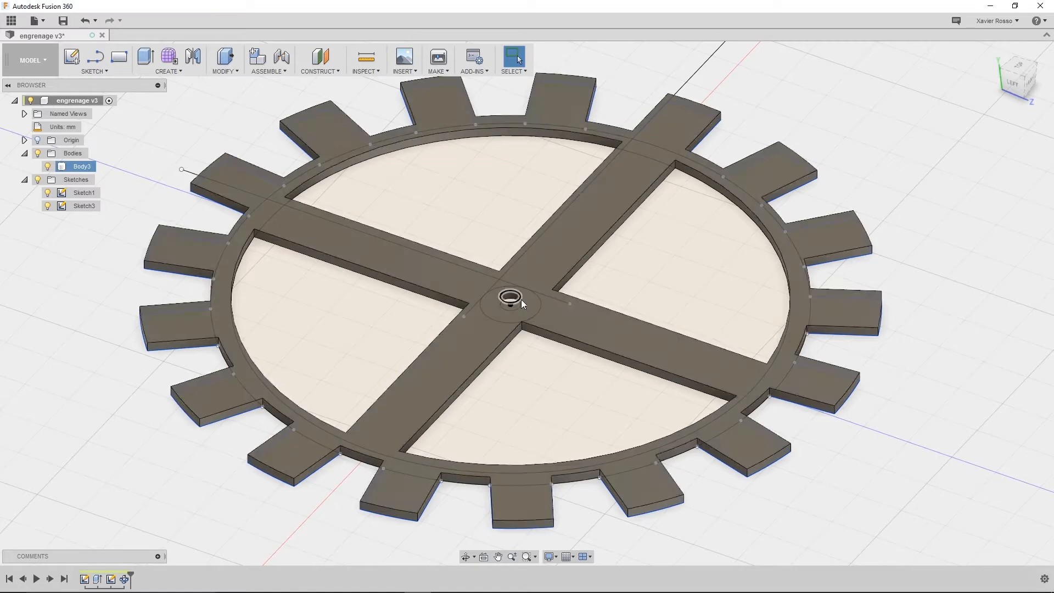
Step: Start a Thread feature on the inner cylindrical face of the gear's centre hole
{"action": "left_click", "coordinate": [514, 297]}
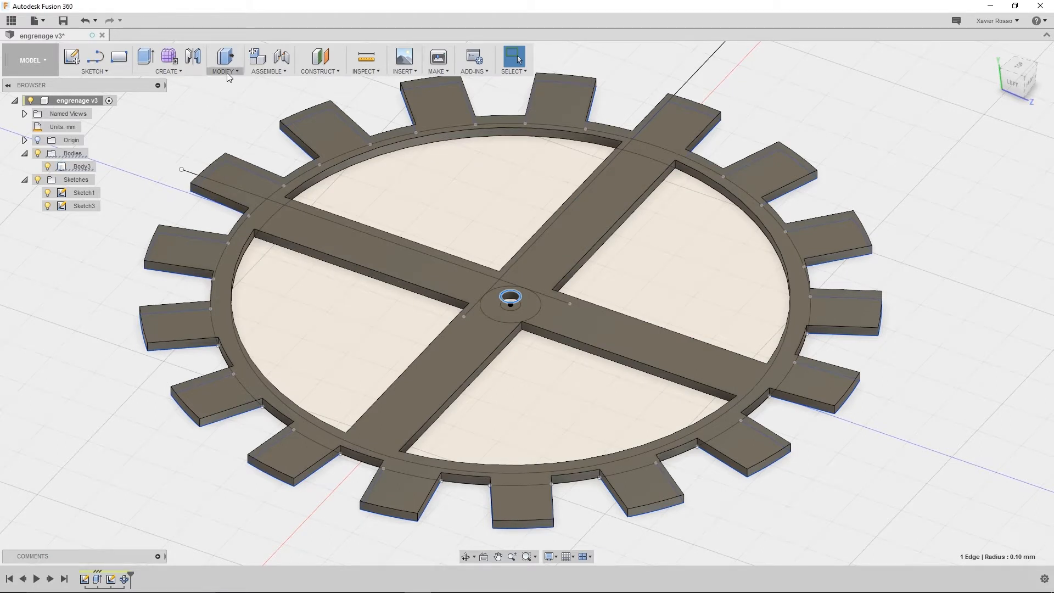
{"action": "left_click", "coordinate": [168, 70]}
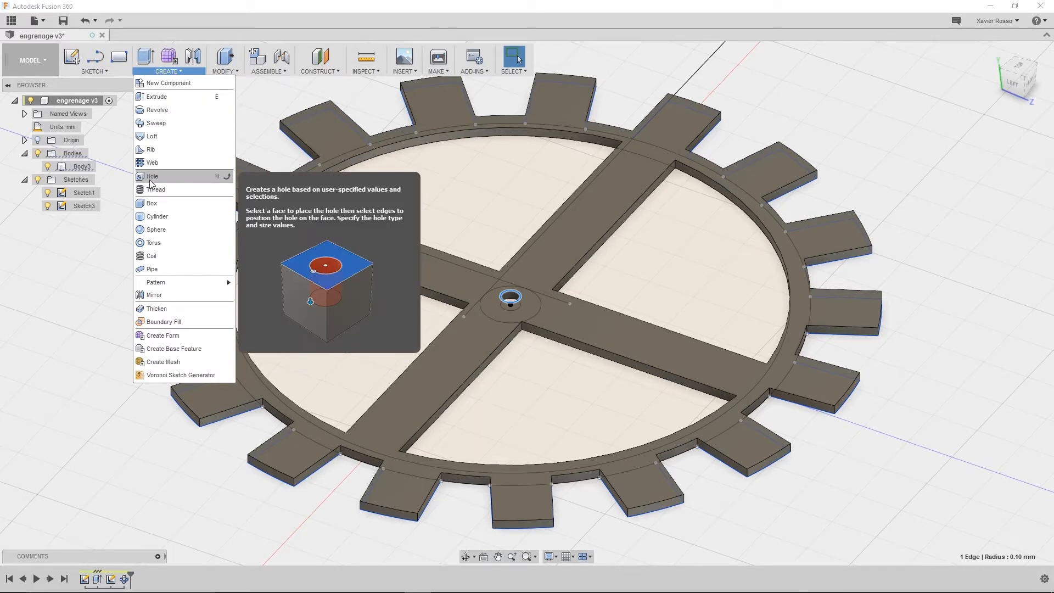
{"action": "left_click", "coordinate": [166, 190]}
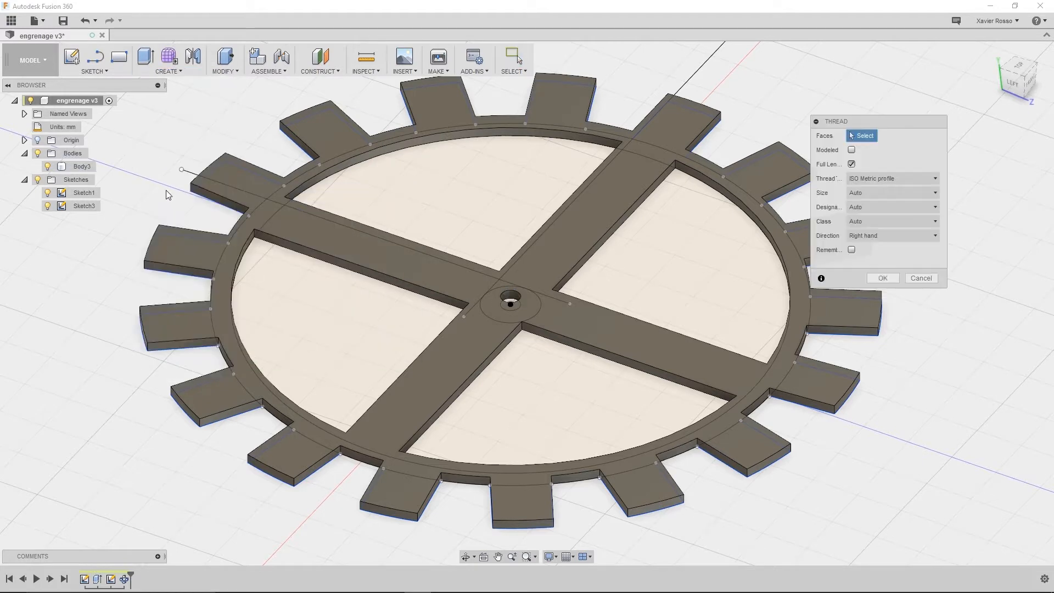
{"action": "scroll", "coordinate": [519, 290], "scroll_direction": "up", "scroll_amount": 5}
{"action": "scroll", "coordinate": [518, 289], "scroll_direction": "up", "scroll_amount": 1}
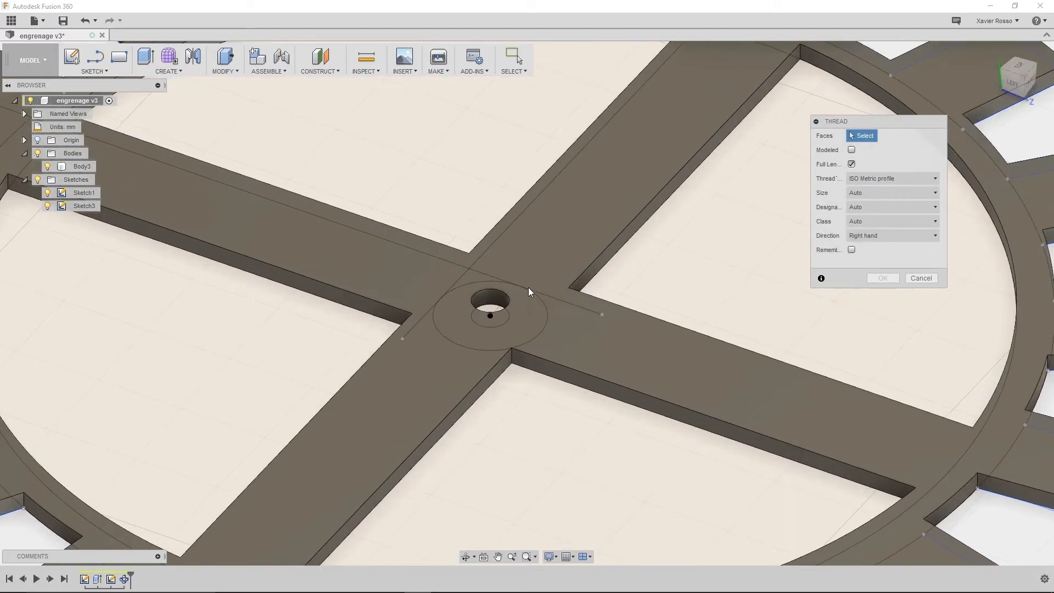
{"action": "scroll", "coordinate": [489, 286], "scroll_direction": "up", "scroll_amount": 3}
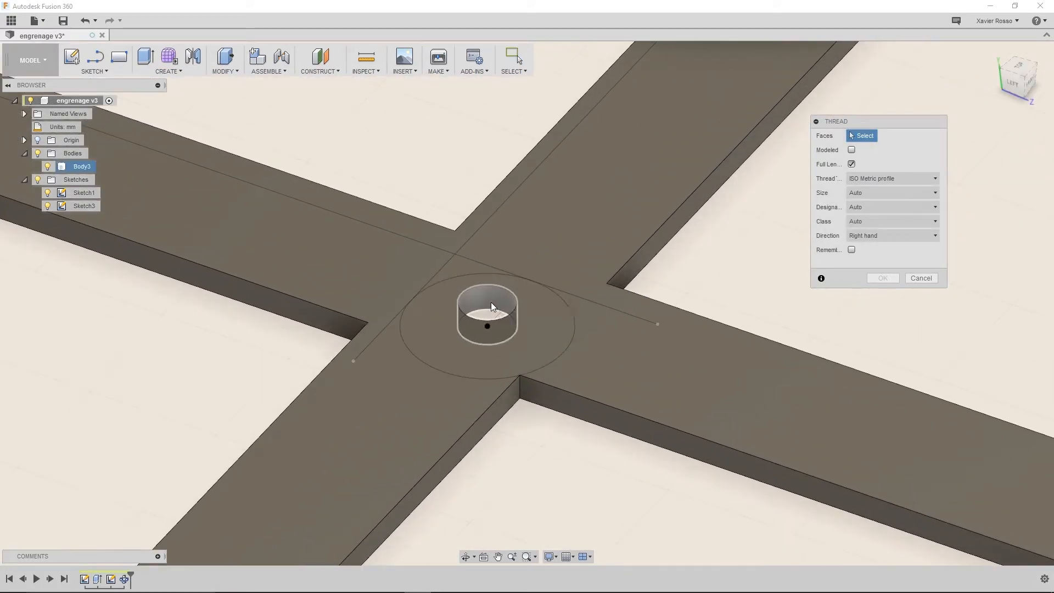
{"action": "left_click", "coordinate": [490, 309]}
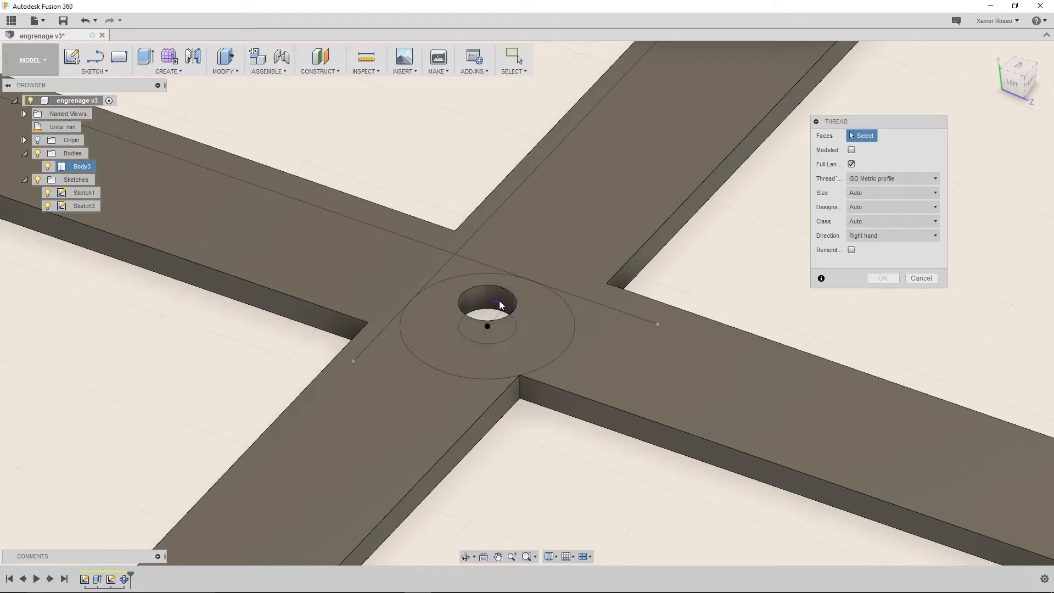
Step: Make the centre hole's thread a modeled thread and view its geometry in the hole
{"action": "scroll", "coordinate": [491, 387], "scroll_direction": "down", "scroll_amount": 2}
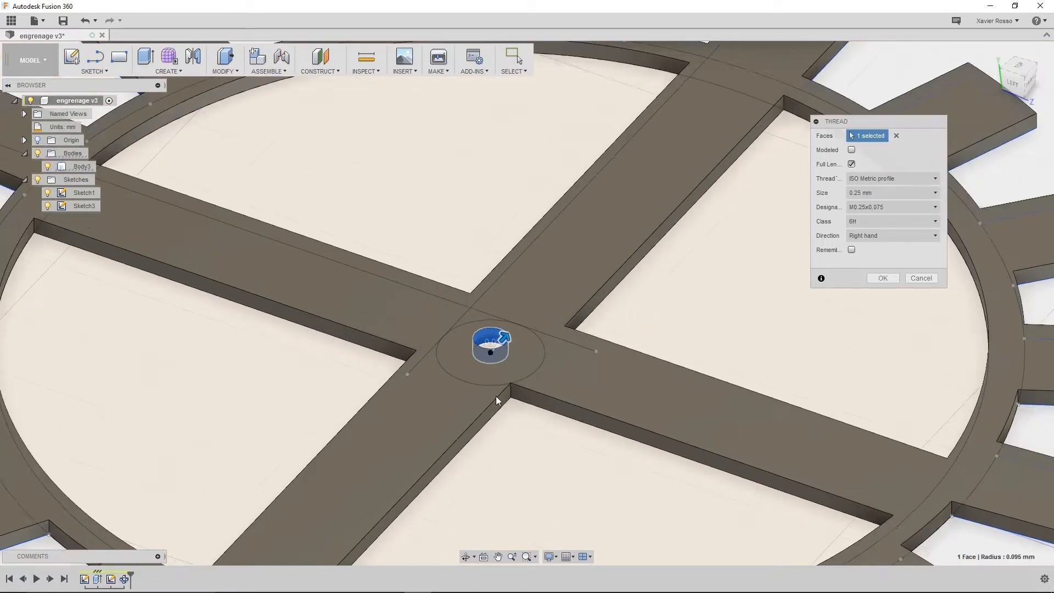
{"action": "scroll", "coordinate": [462, 320], "scroll_direction": "up", "scroll_amount": 6}
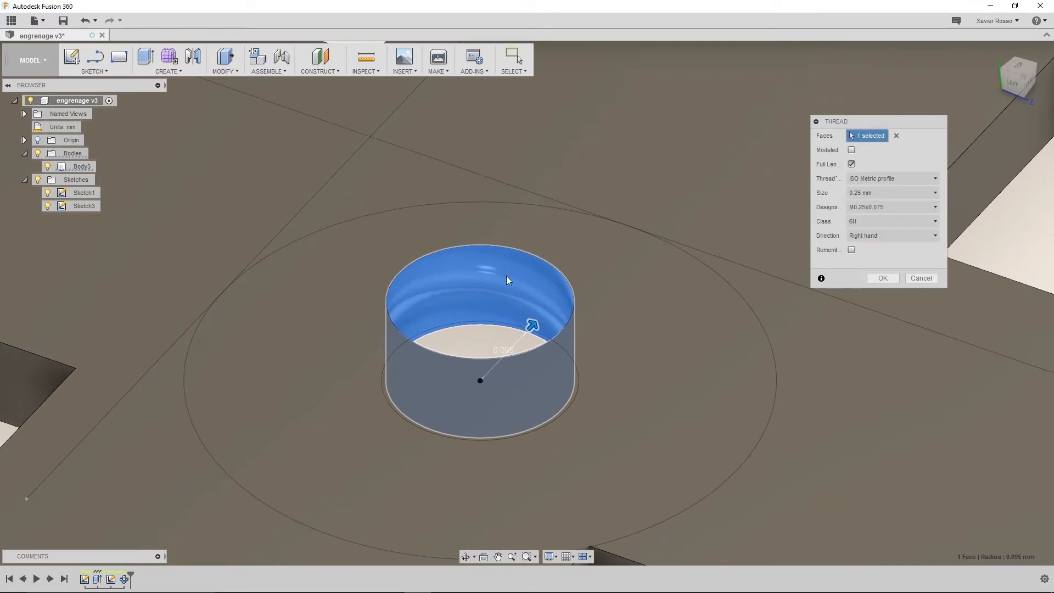
{"action": "left_click_drag", "start_coordinate": [869, 121], "coordinate": [813, 121]}
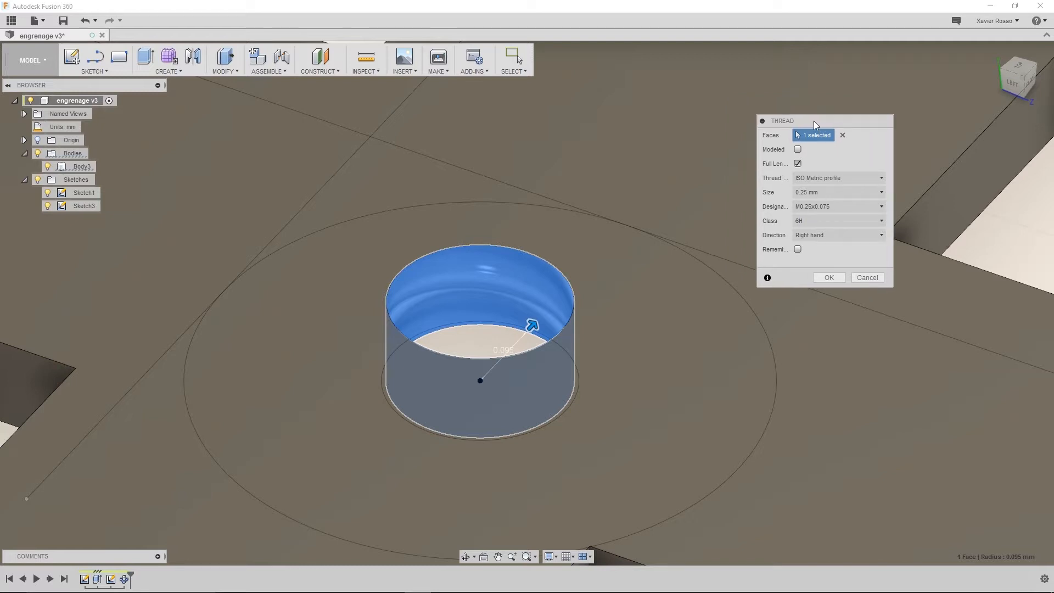
{"action": "left_click", "coordinate": [797, 149]}
{"action": "scroll", "coordinate": [467, 352], "scroll_direction": "down", "scroll_amount": 3}
{"action": "middle_click_drag", "start_coordinate": [483, 321], "coordinate": [562, 368], "text": "shift"}
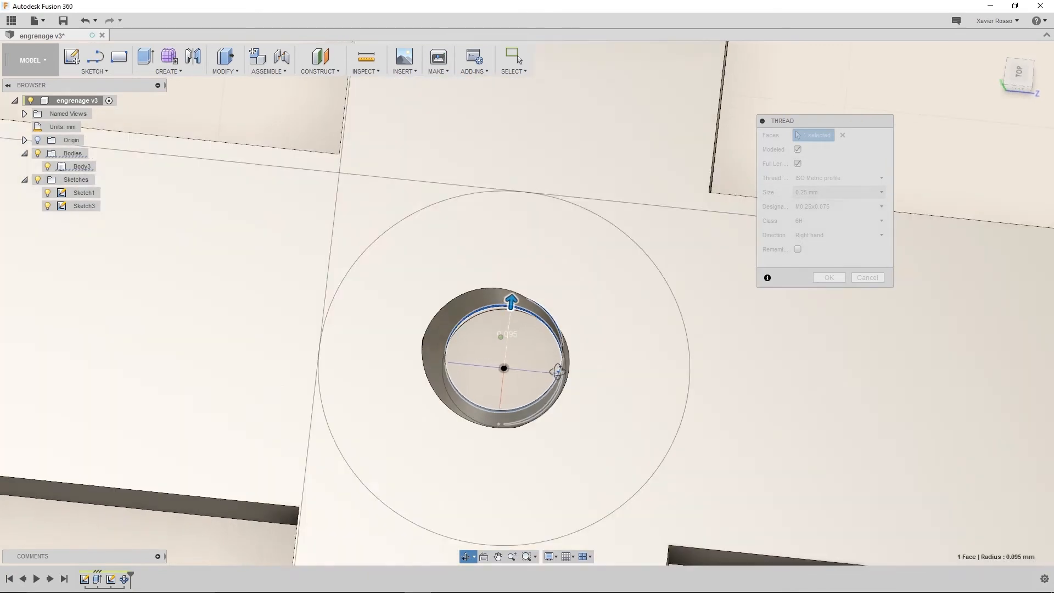
Step: Try a 0.3 mm thread size in the centre hole and return the size to 0.25 mm
{"action": "left_click", "coordinate": [818, 192]}
{"action": "left_click", "coordinate": [818, 213]}
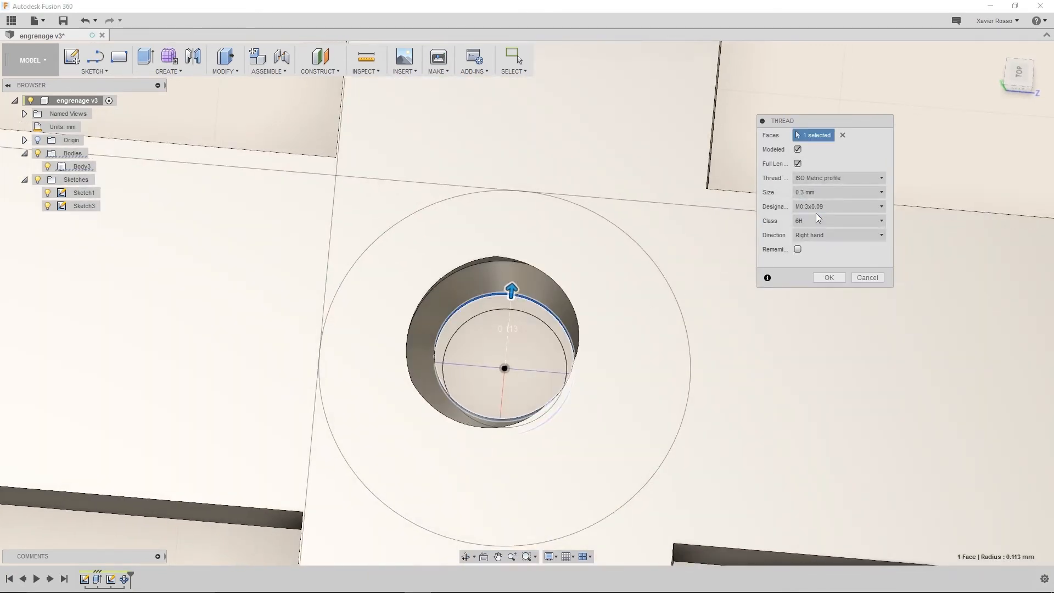
{"action": "left_click", "coordinate": [818, 192]}
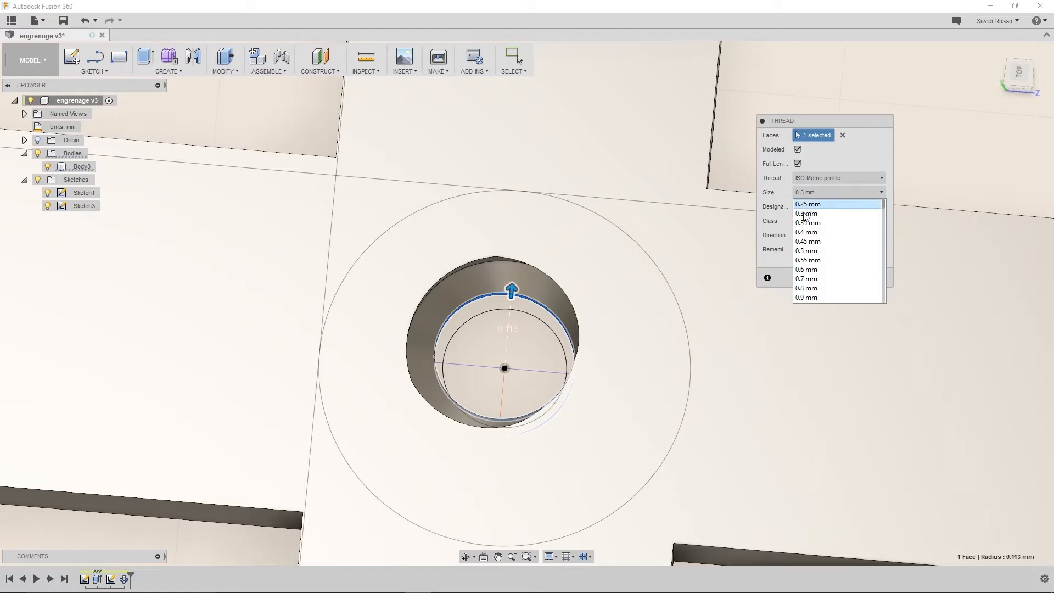
{"action": "left_click", "coordinate": [807, 204]}
{"action": "middle_click_drag", "start_coordinate": [515, 388], "coordinate": [561, 328], "text": "shift"}
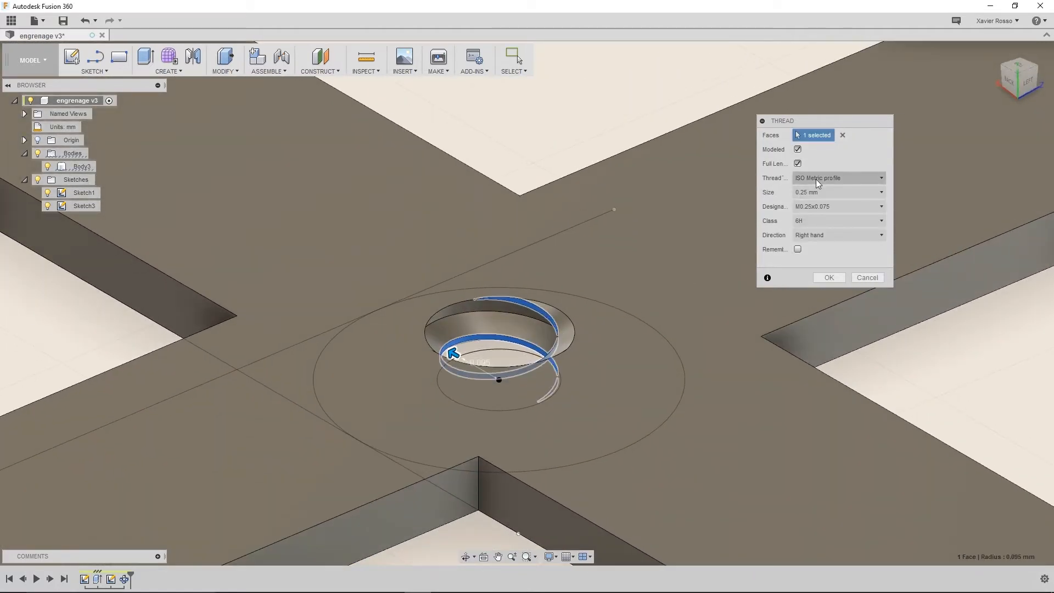
{"action": "left_click", "coordinate": [807, 193]}
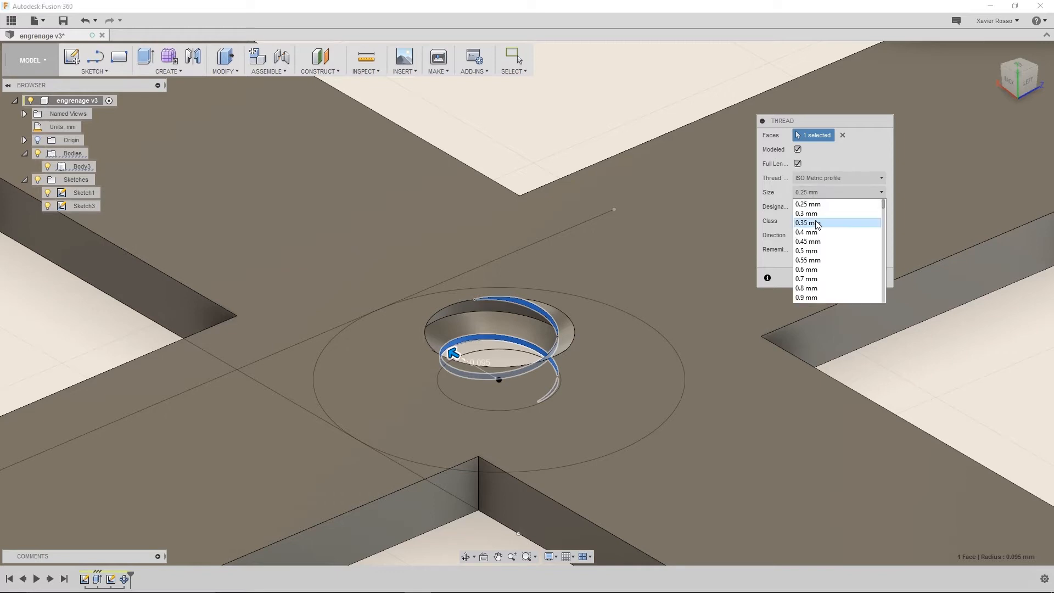
{"action": "left_click", "coordinate": [813, 204]}
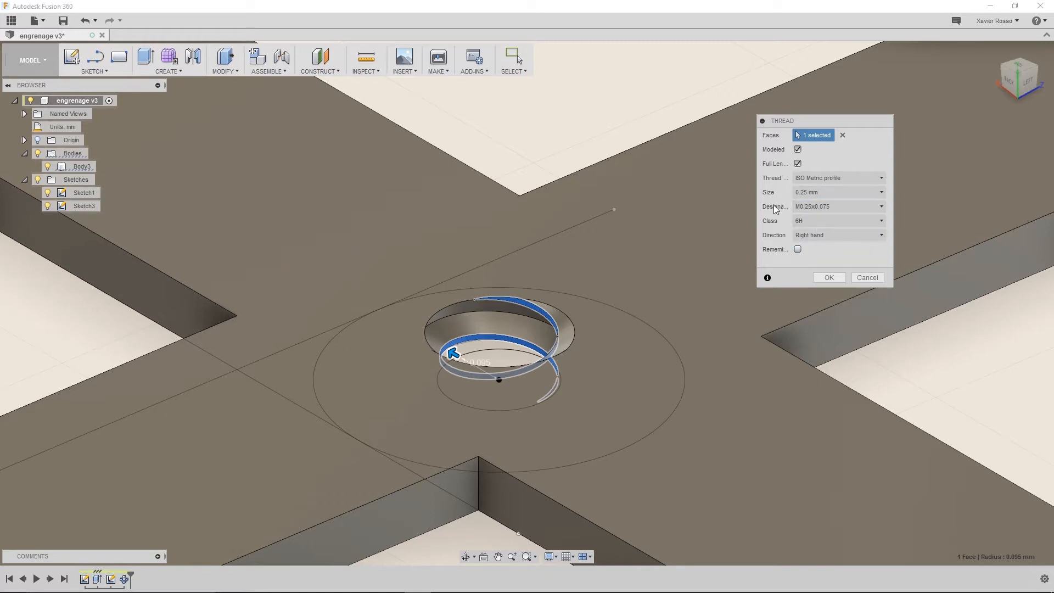
Step: Review the designation, class and thread type options available for the centre hole's thread
{"action": "left_click", "coordinate": [826, 210]}
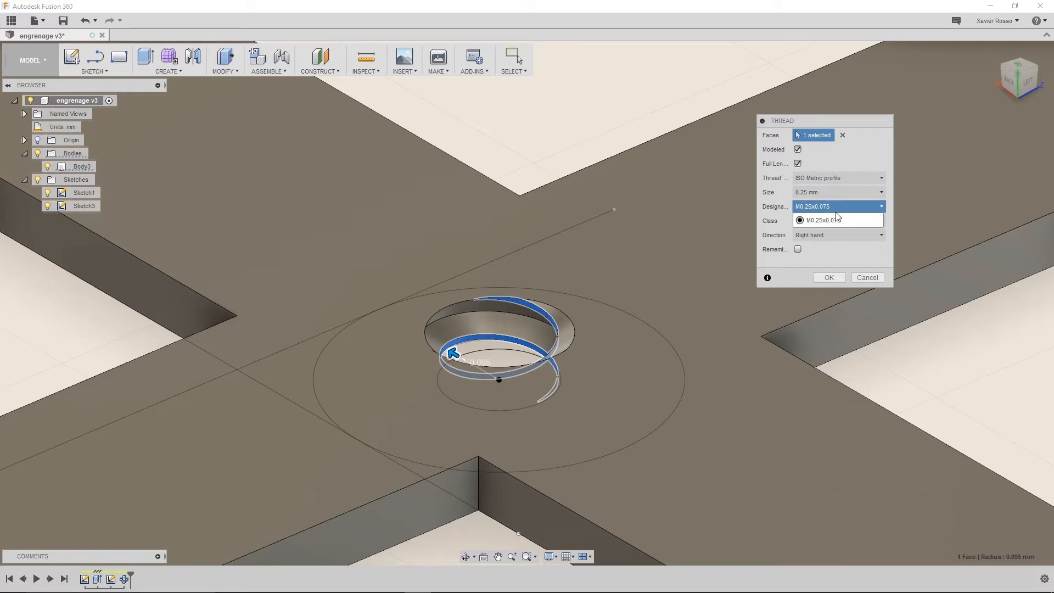
{"action": "left_click", "coordinate": [826, 210]}
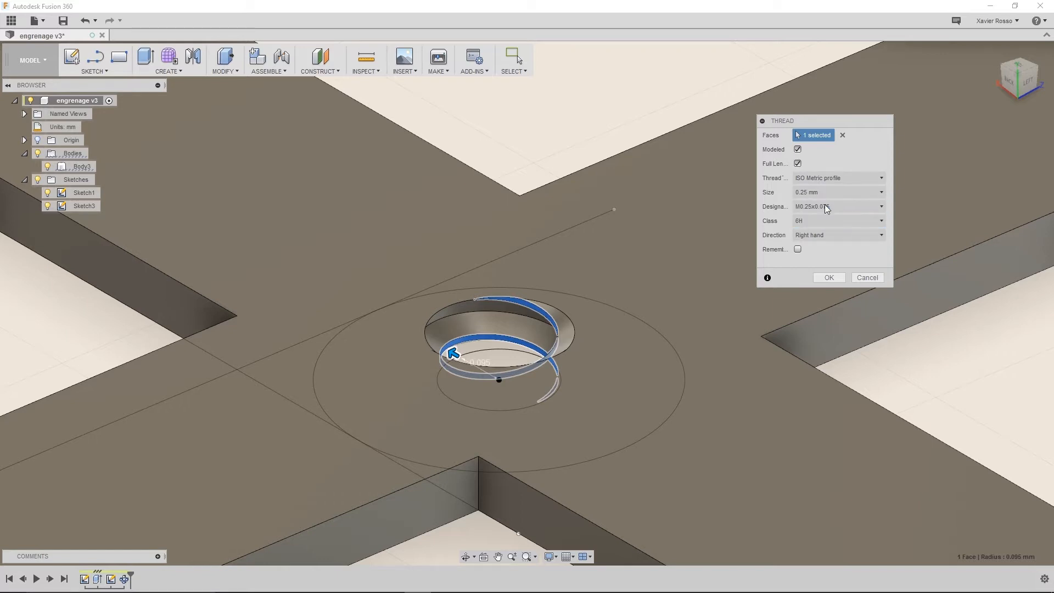
{"action": "middle_click_drag", "start_coordinate": [498, 349], "coordinate": [503, 331]}
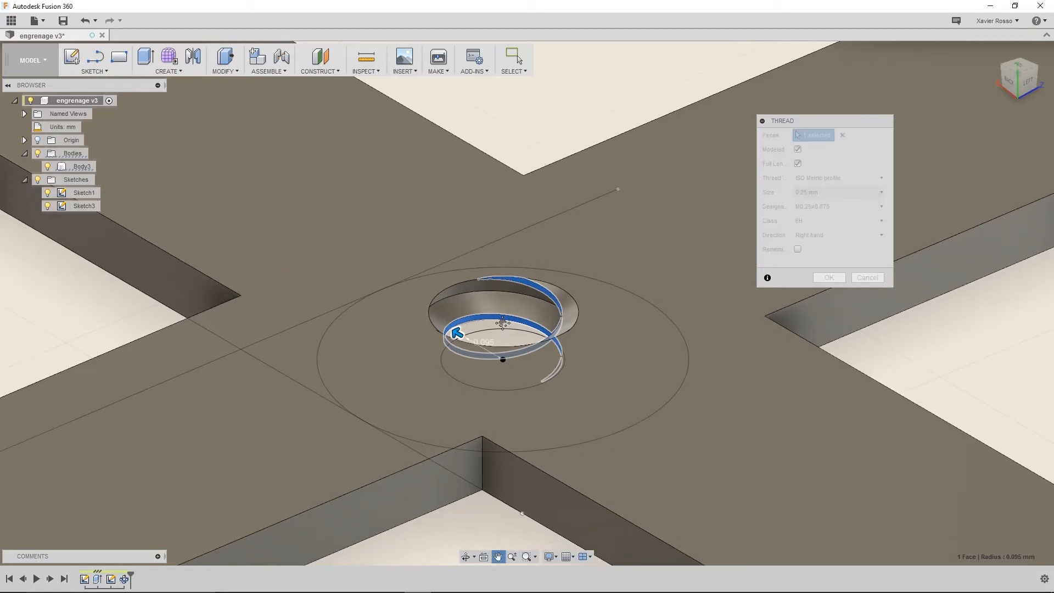
{"action": "left_click", "coordinate": [827, 207]}
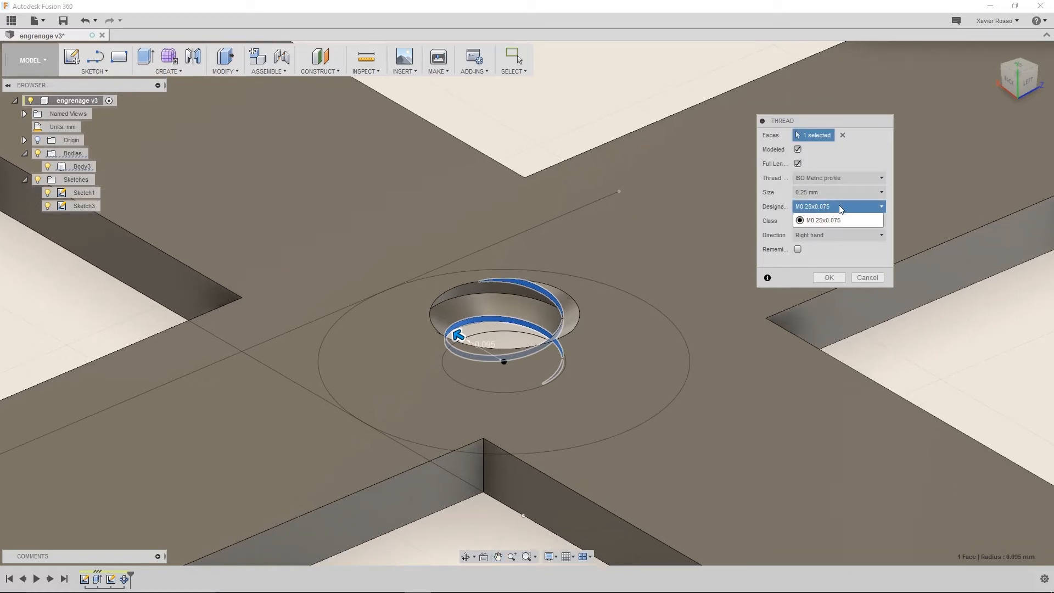
{"action": "left_click", "coordinate": [826, 211]}
{"action": "left_click", "coordinate": [815, 220]}
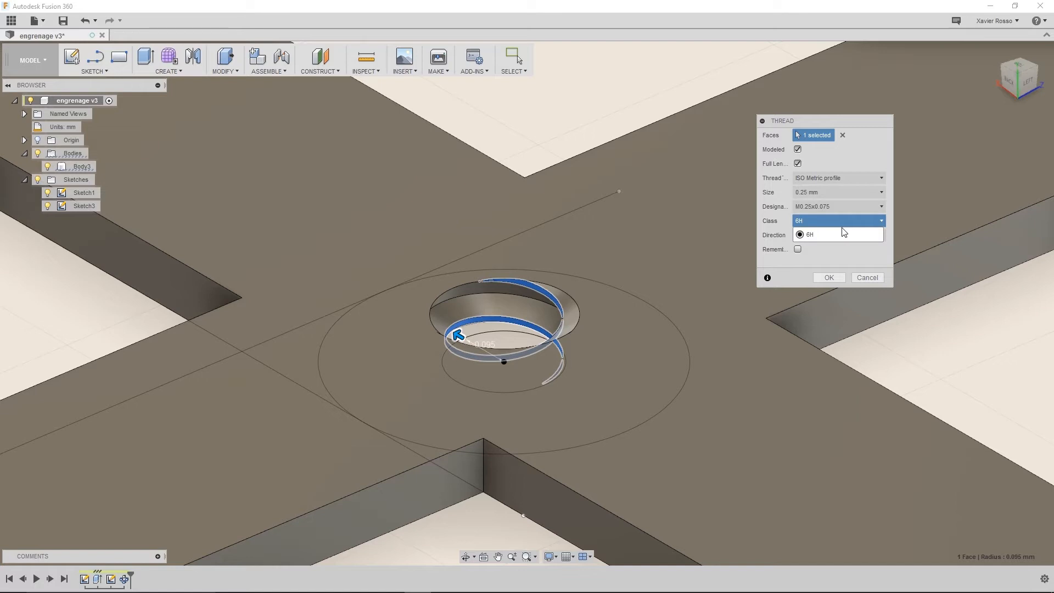
{"action": "left_click", "coordinate": [836, 234]}
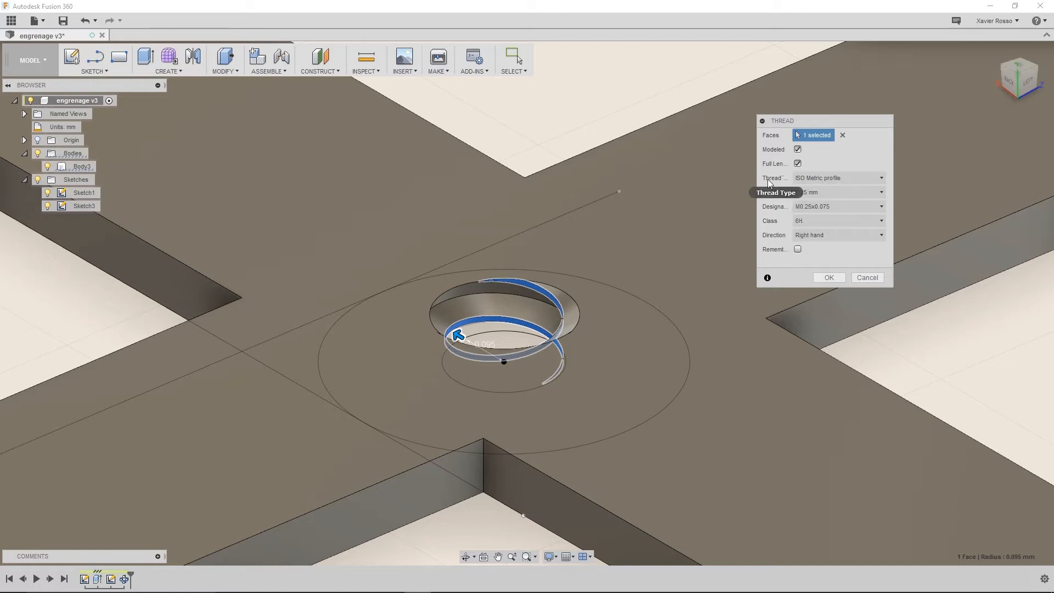
{"action": "left_click", "coordinate": [835, 180]}
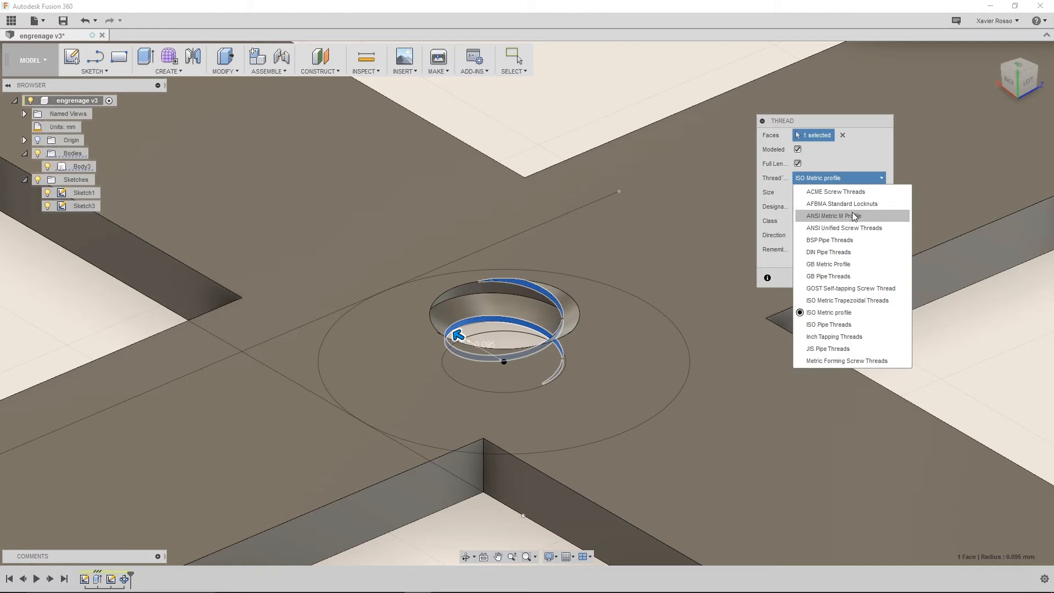
{"action": "left_click", "coordinate": [842, 178]}
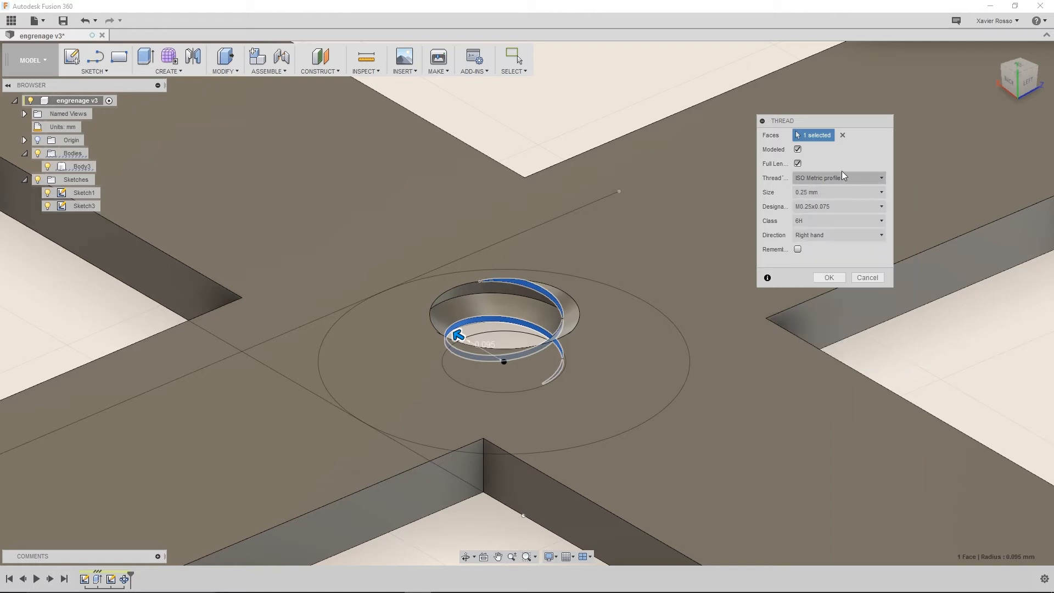
Step: Keep the thread direction as Right hand, turn on the remember option, and create the centre hole's thread
{"action": "left_click", "coordinate": [801, 236]}
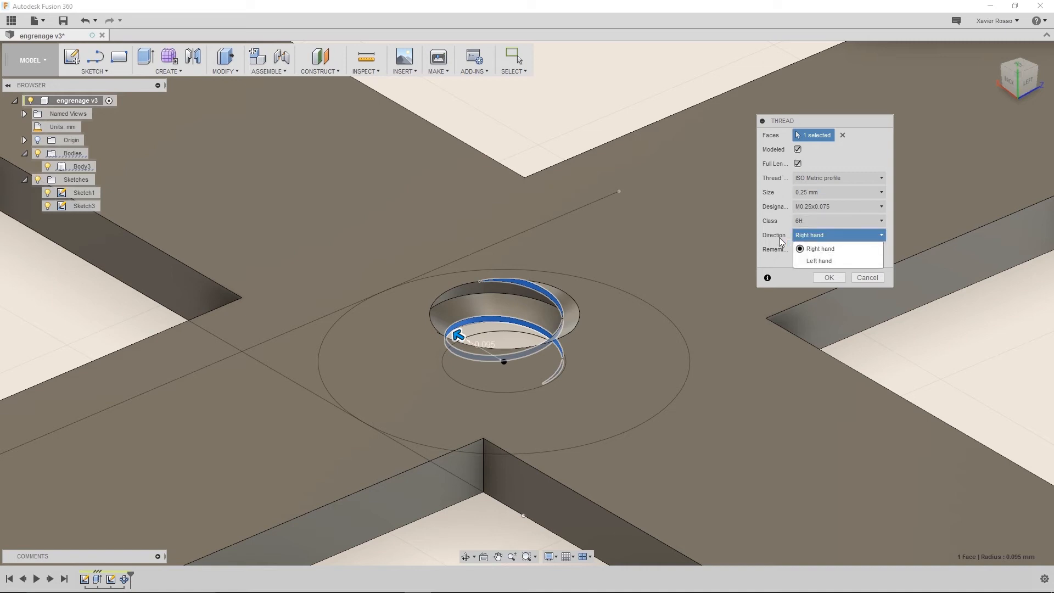
{"action": "left_click", "coordinate": [828, 250]}
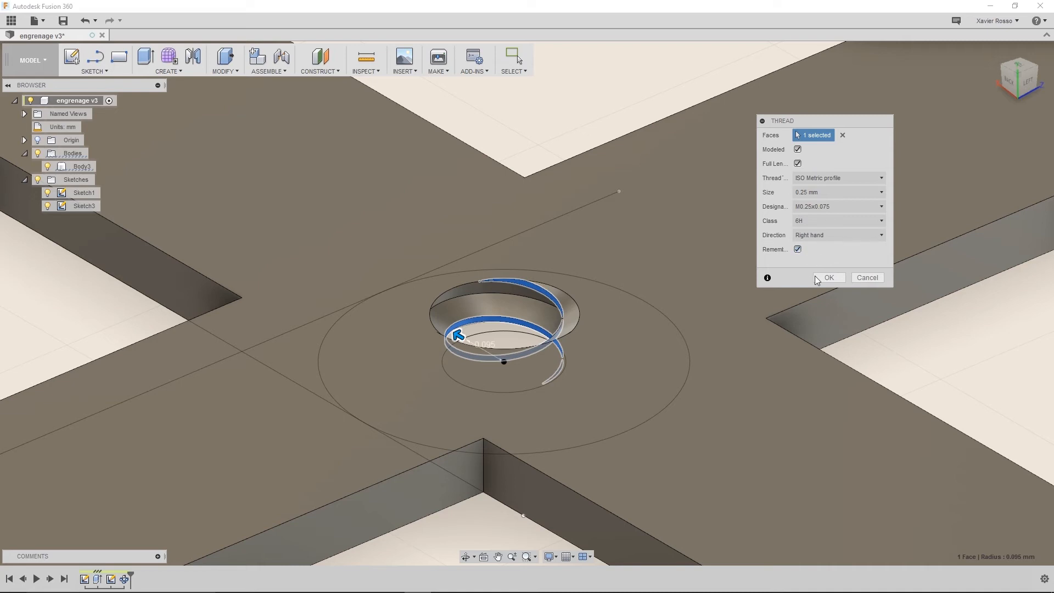
{"action": "left_click", "coordinate": [828, 277]}
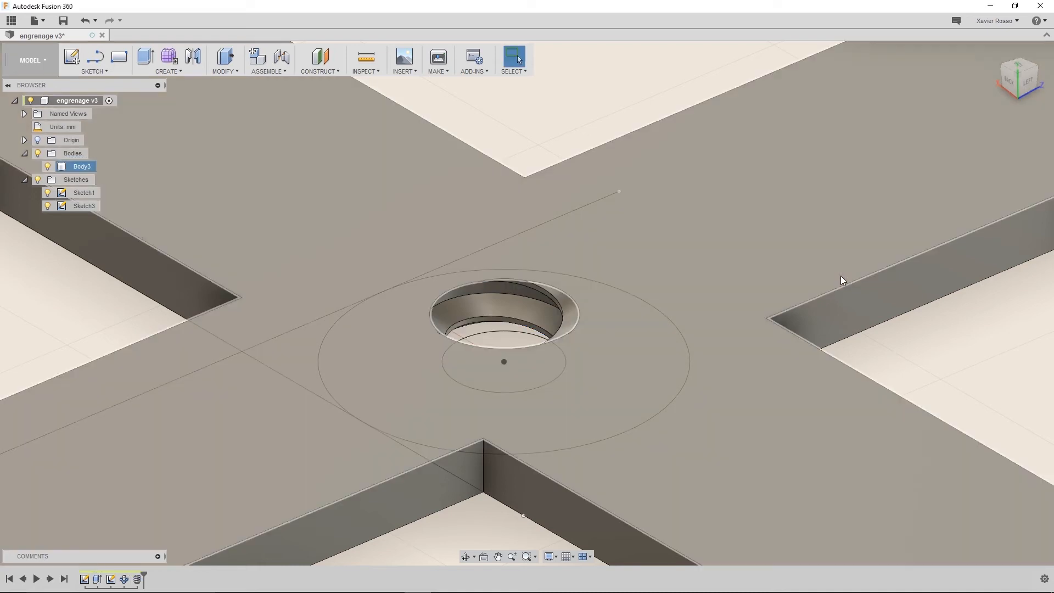
{"action": "middle_click_drag", "start_coordinate": [623, 363], "coordinate": [608, 384], "text": "shift"}
{"action": "scroll", "coordinate": [663, 436], "scroll_direction": "down", "scroll_amount": 10}
{"action": "middle_click_drag", "start_coordinate": [689, 405], "coordinate": [627, 381]}
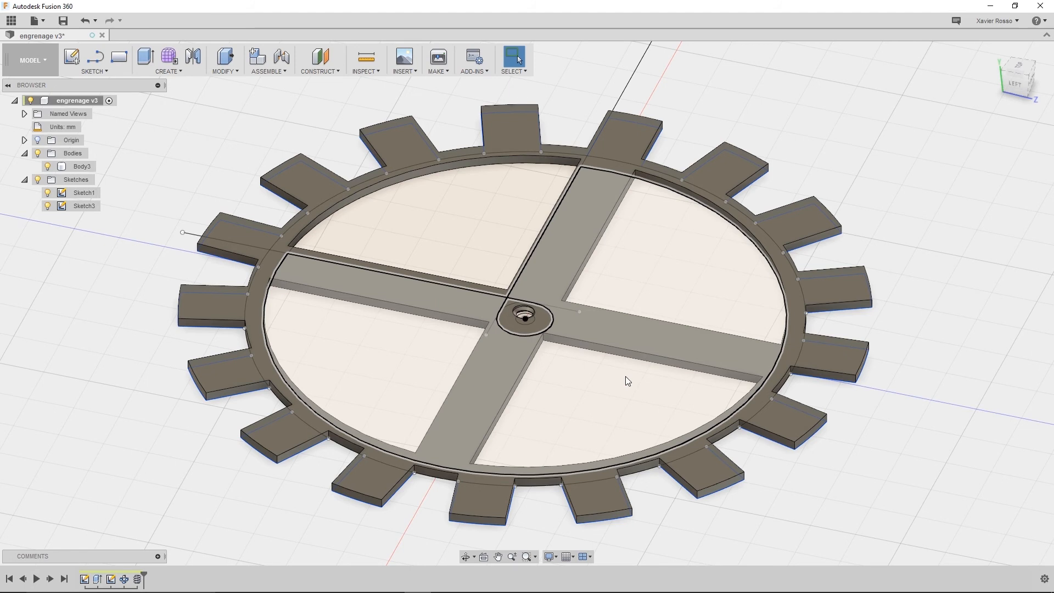
Step: Start saving the gear design as a new version
{"action": "left_click", "coordinate": [36, 19]}
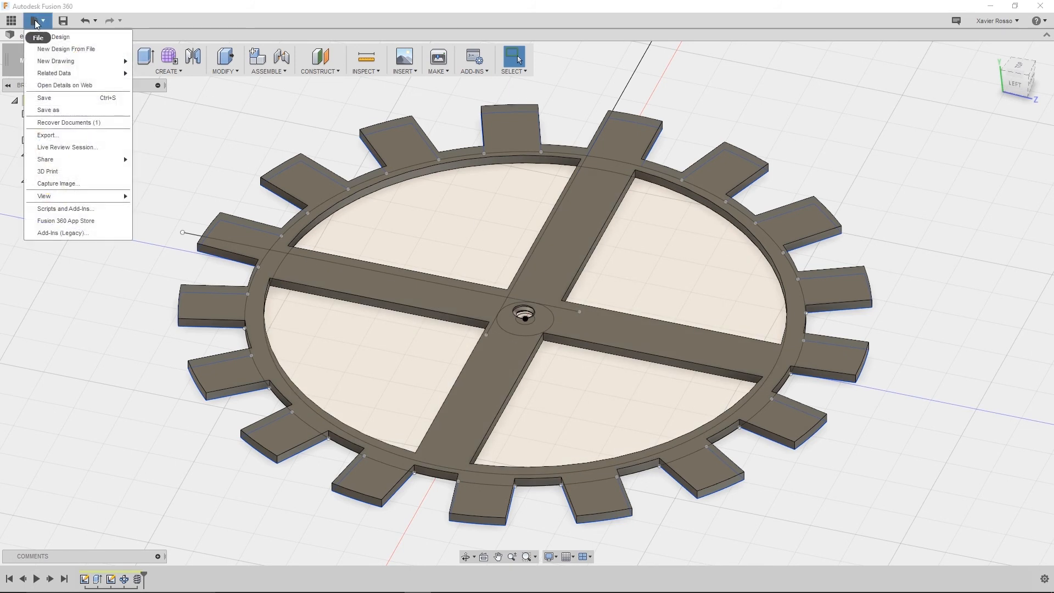
{"action": "left_click", "coordinate": [48, 100]}
{"action": "left_click_drag", "start_coordinate": [541, 275], "coordinate": [549, 190]}
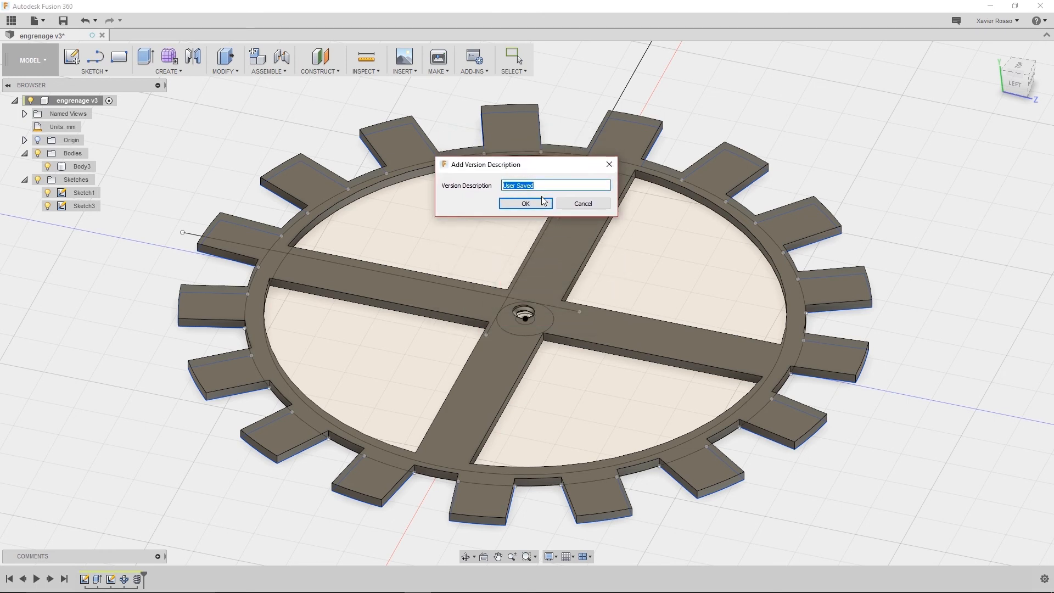